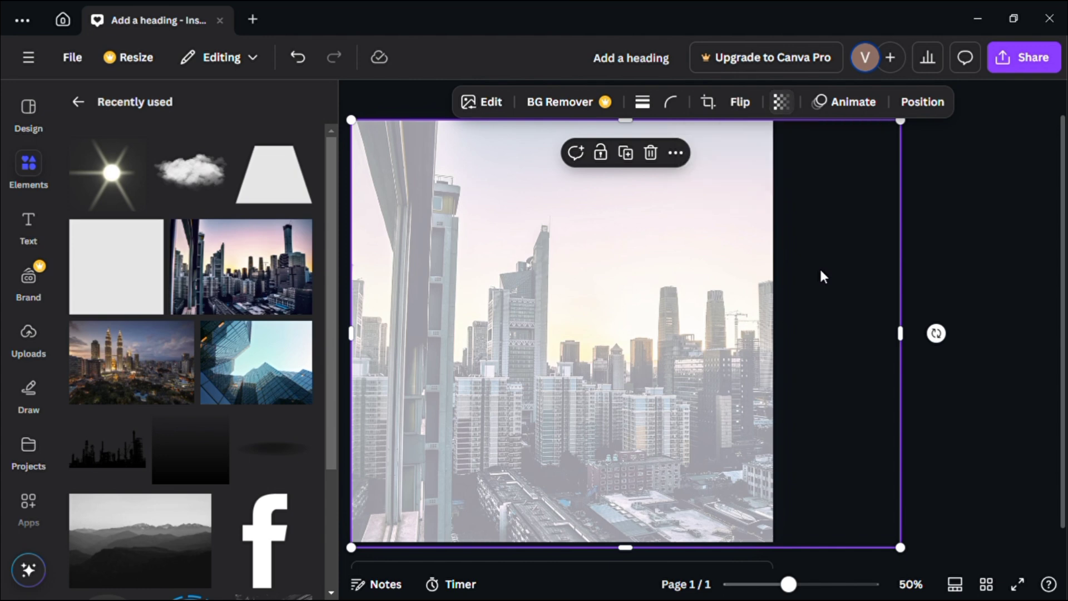
# Step: Add the uploaded white SUV image onto the faded city background
pyautogui.press('Escape')
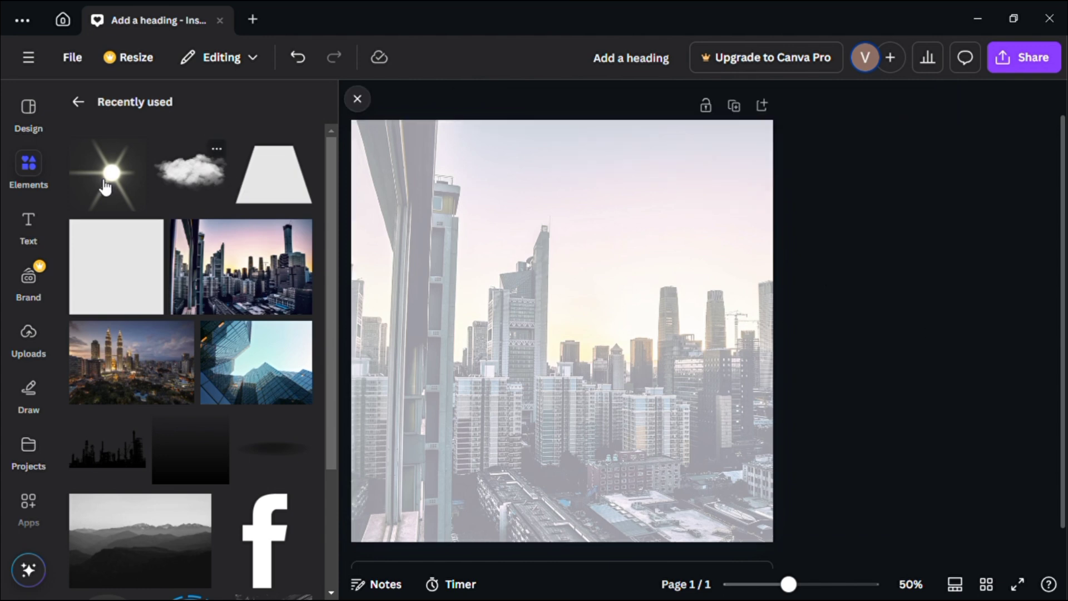
pyautogui.click(37, 328)
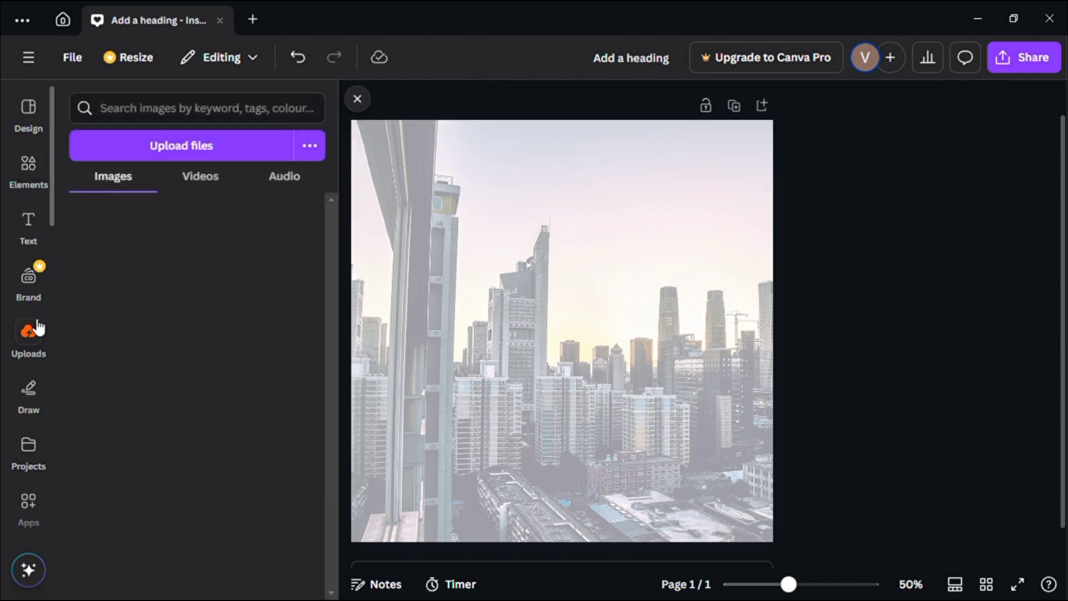
pyautogui.moveTo(132, 247); pyautogui.dragTo(618, 333)
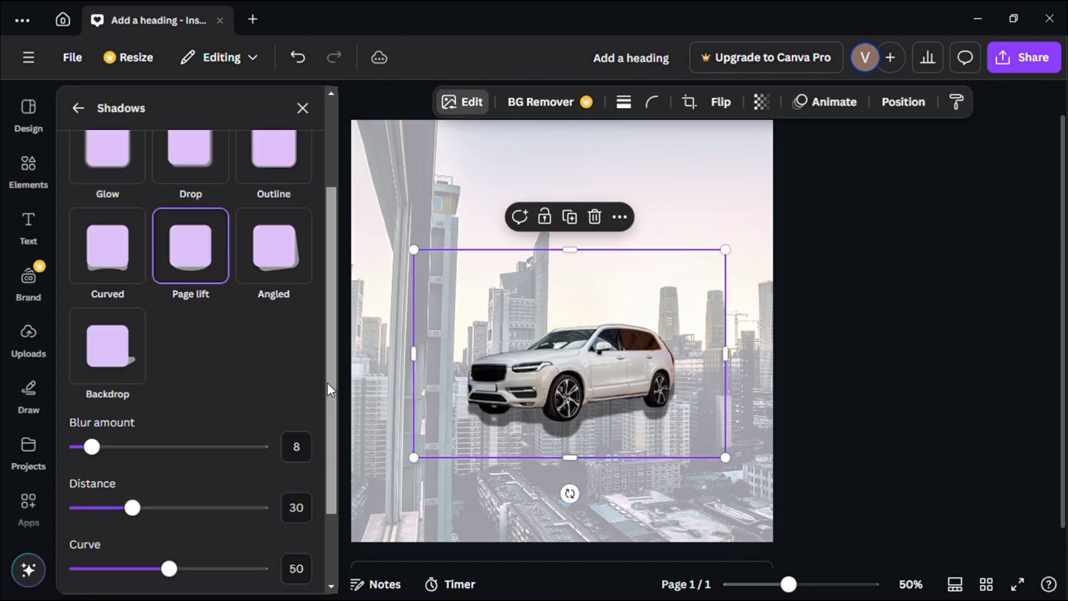
# Step: Give the car a Curved shadow with blur 7, distance 58, curve 5 and intensity 82
pyautogui.moveTo(328, 388); pyautogui.dragTo(329, 436)
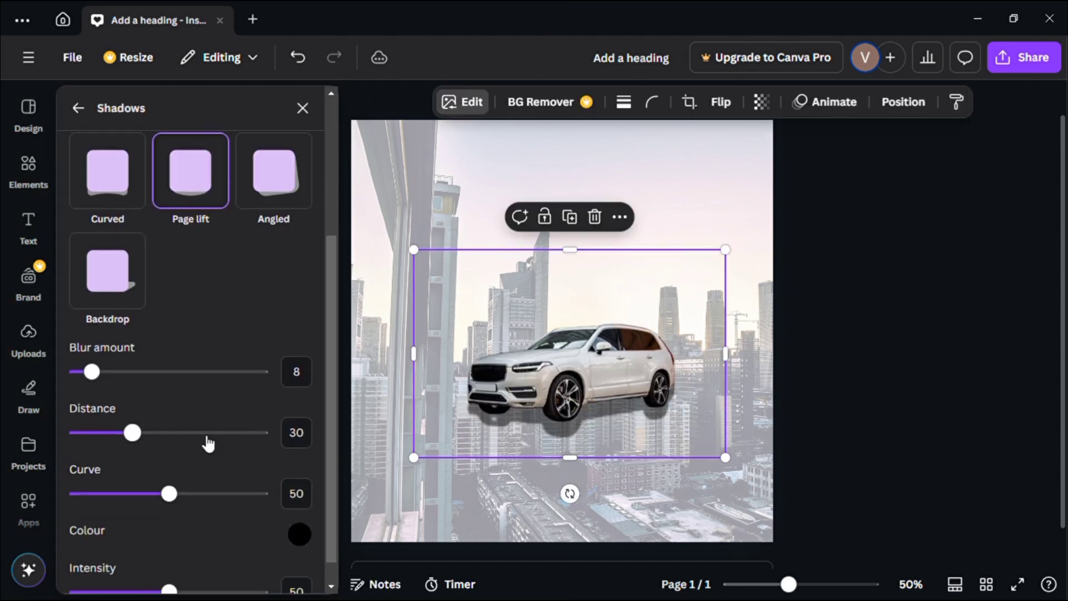
pyautogui.moveTo(132, 437); pyautogui.dragTo(107, 444)
pyautogui.click(107, 170)
pyautogui.scroll(-1, 107, 250)
pyautogui.moveTo(95, 343); pyautogui.dragTo(95, 345)
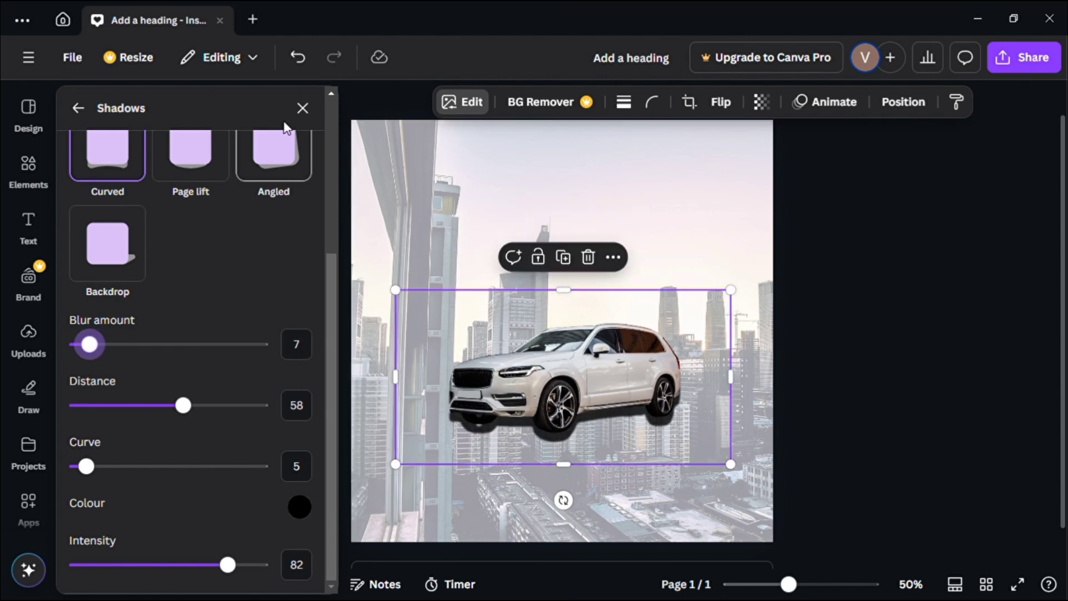
# Step: Add a square shape to the page and fill it with the orange colour #FC4C00
pyautogui.click(29, 164)
pyautogui.click(96, 329)
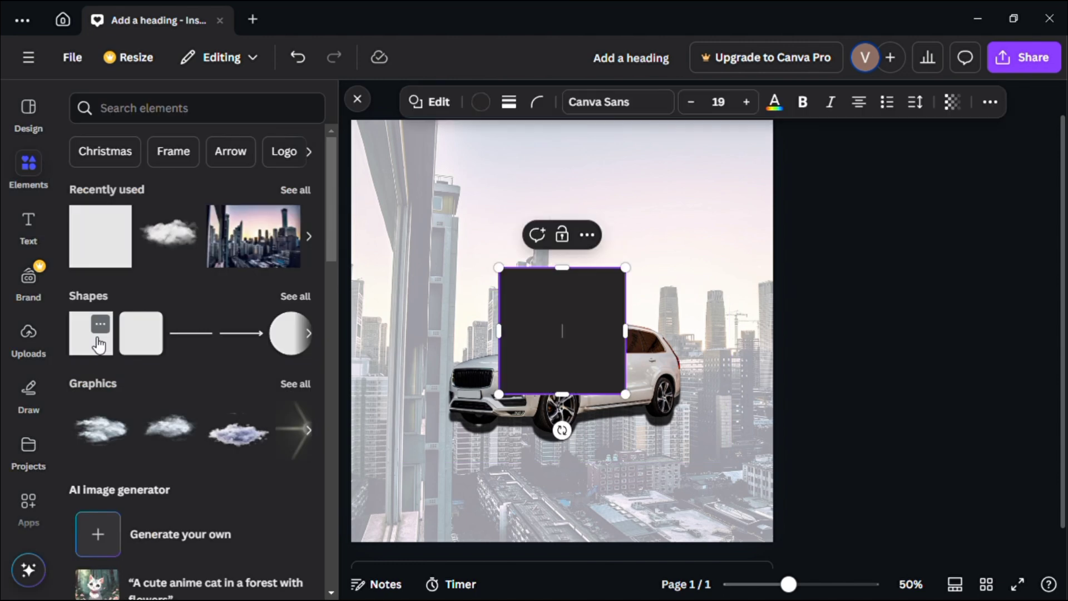
pyautogui.click(480, 102)
pyautogui.click(164, 424)
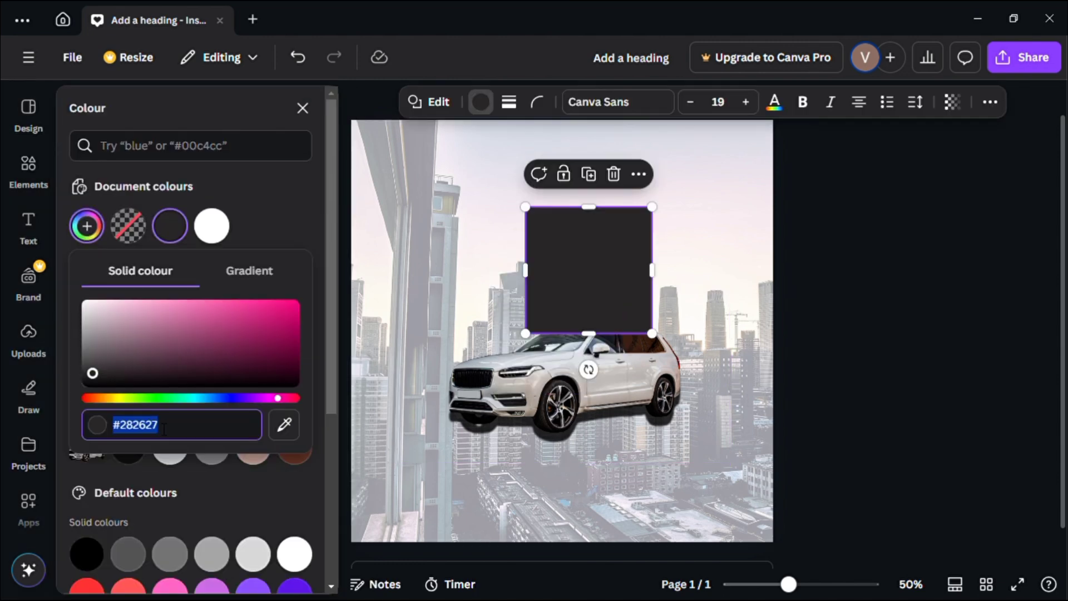
pyautogui.write('#FC4')
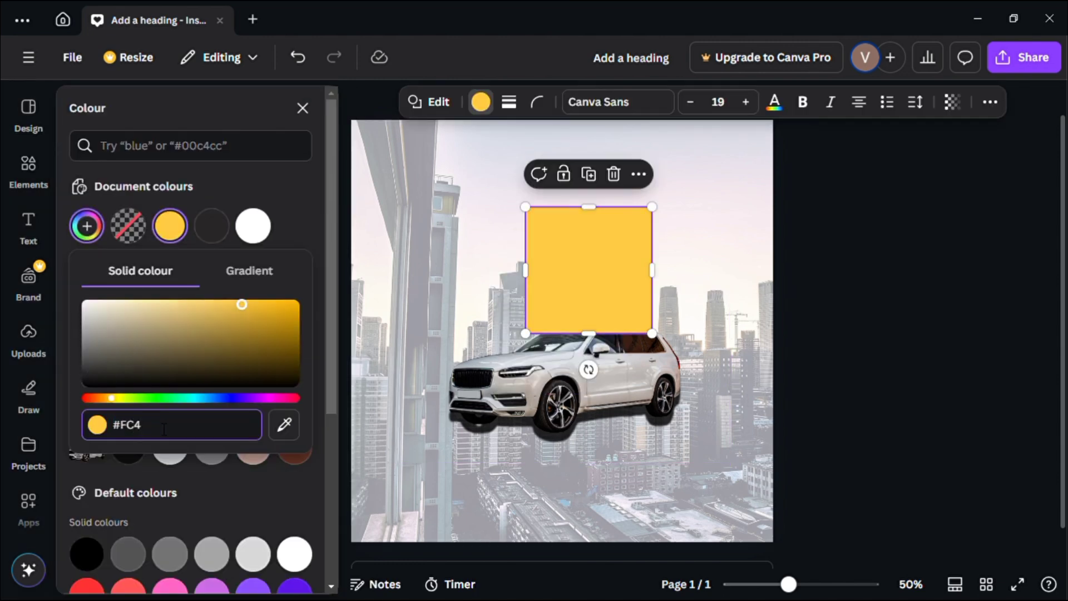
pyautogui.write('C00')
# Step: Enlarge the car image and stretch the orange square into a taller rectangle above the car
pyautogui.click(539, 352)
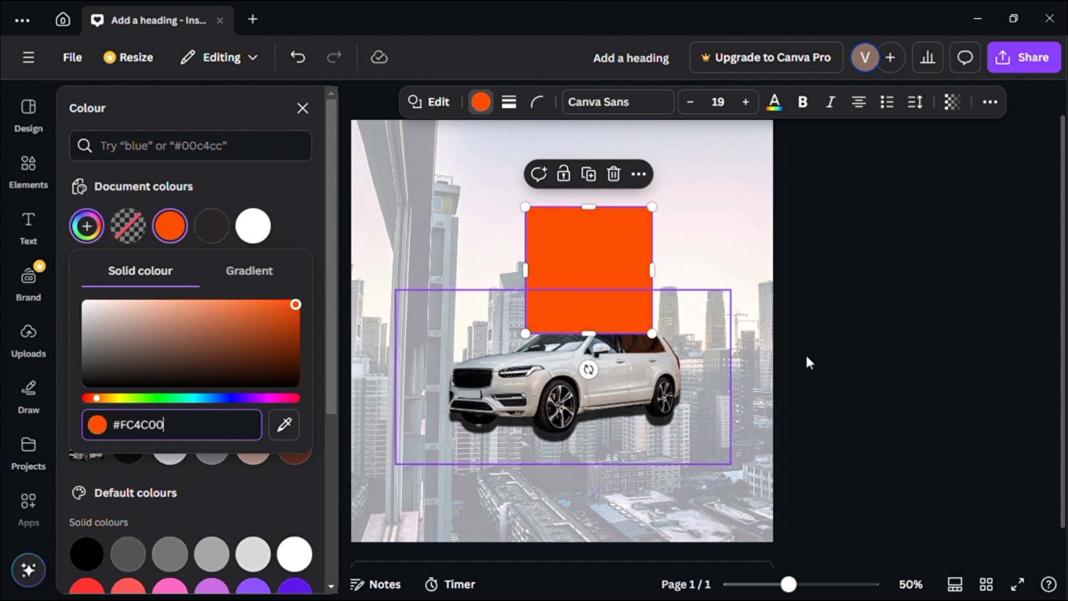
pyautogui.moveTo(396, 290); pyautogui.dragTo(334, 267)
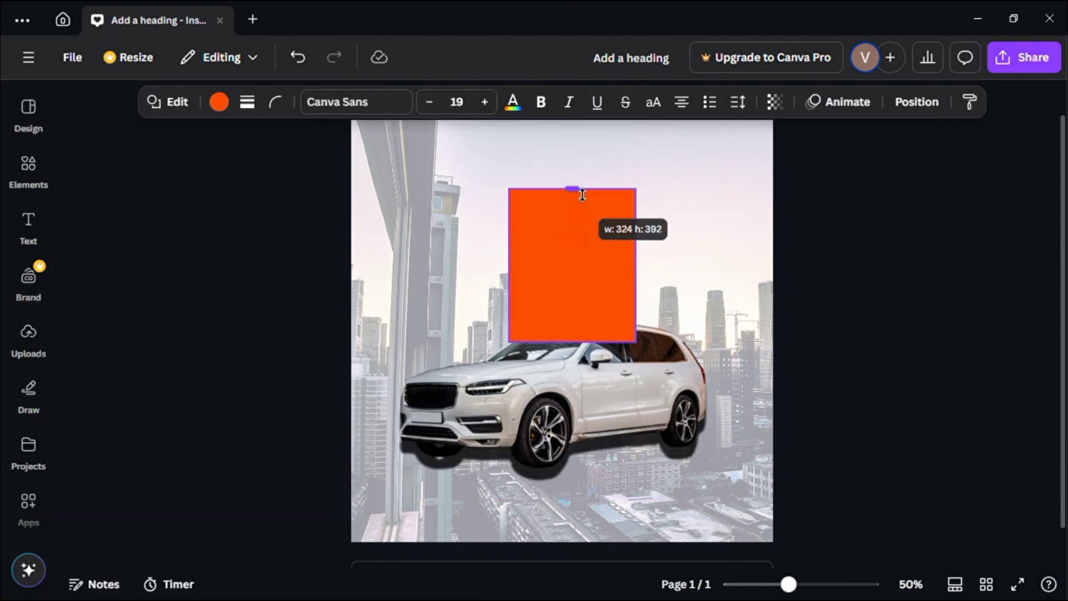
pyautogui.moveTo(579, 196); pyautogui.dragTo(601, 203)
# Step: Send the orange rectangle backward behind the car and widen it to about 416 by 468
pyautogui.rightClick(604, 204)
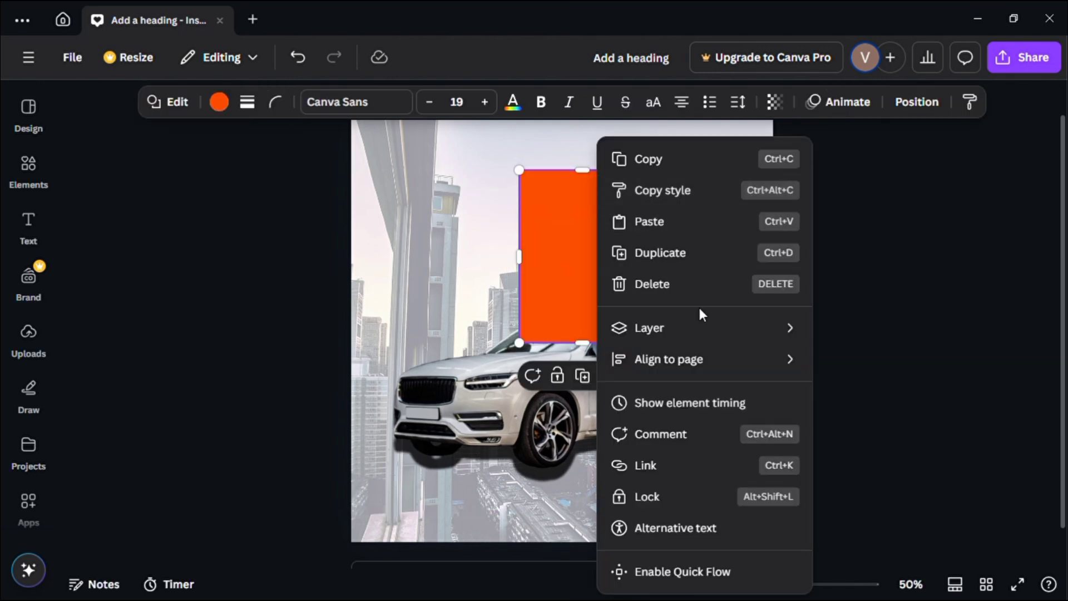
pyautogui.moveTo(755, 334)
pyautogui.click(878, 392)
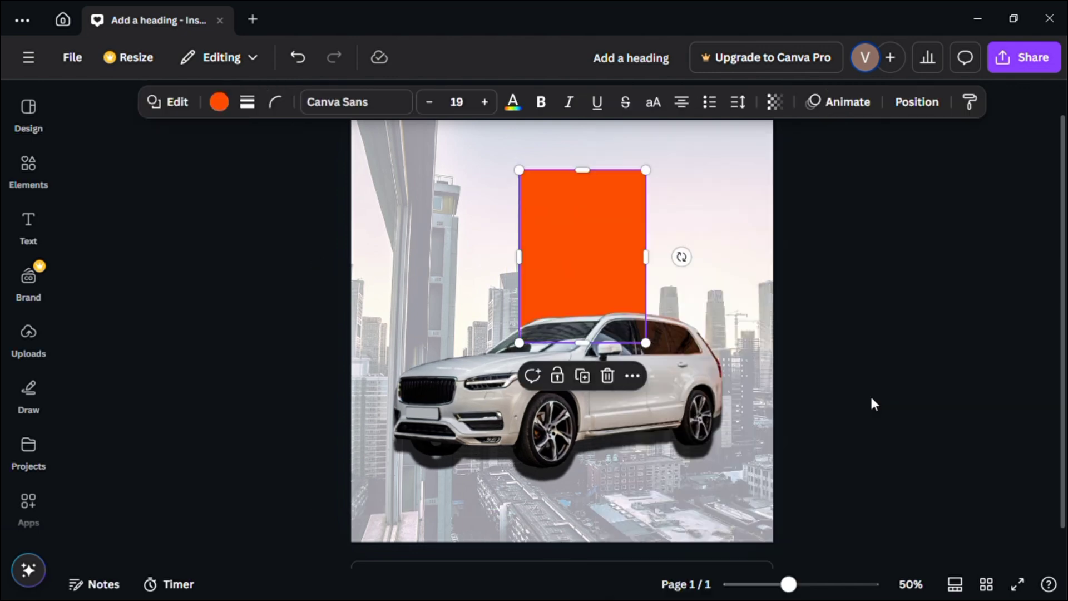
pyautogui.click(878, 344)
pyautogui.moveTo(503, 277); pyautogui.dragTo(495, 279)
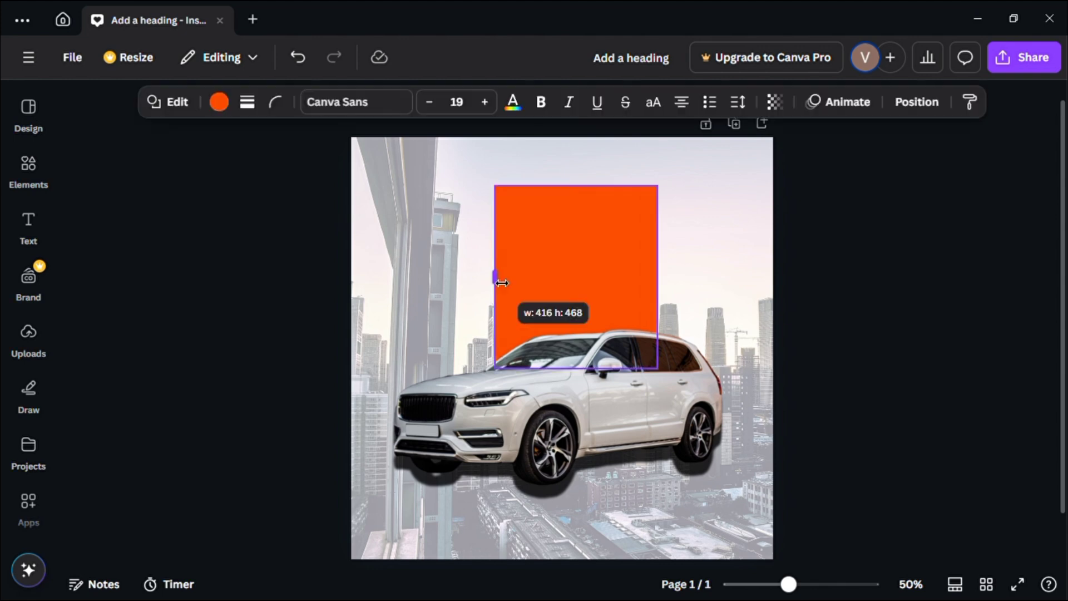
# Step: Add the heading "BEST" in the Anton font at size 120 and place it on the orange rectangle
pyautogui.click(28, 227)
pyautogui.click(236, 320)
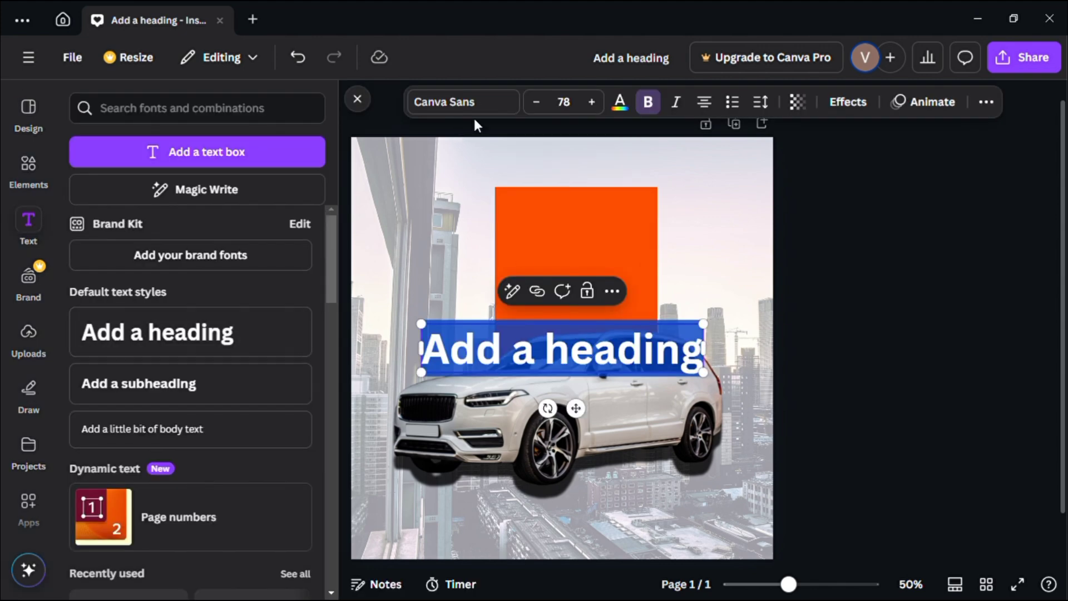
pyautogui.write('BEST')
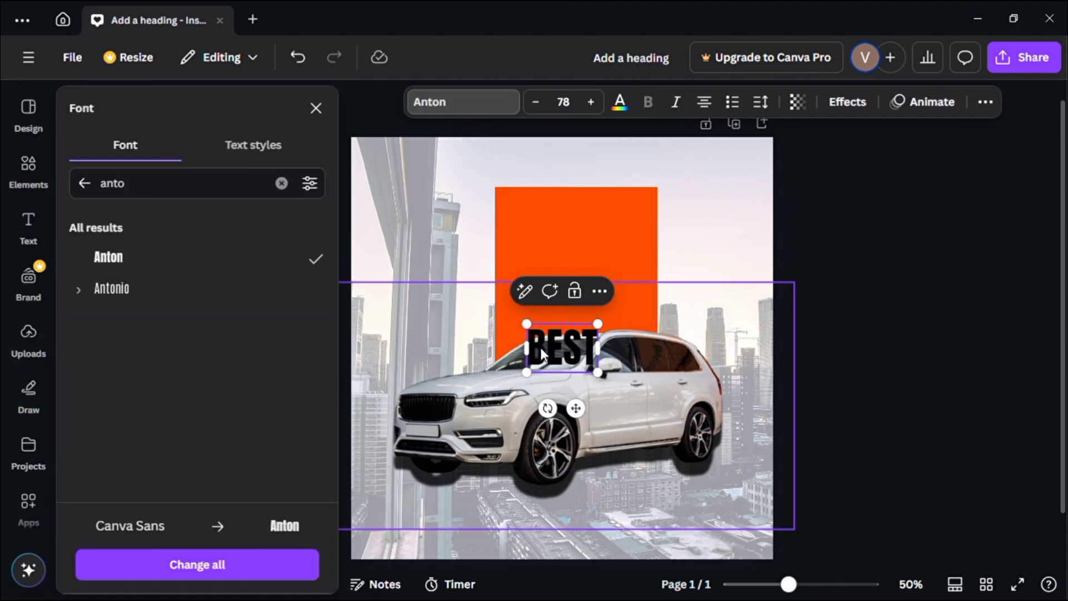
pyautogui.click(571, 103)
pyautogui.write('120')
pyautogui.press('Return')
pyautogui.moveTo(595, 359); pyautogui.dragTo(610, 237)
# Step: Colour the BEST heading white, widen its text box and set its letter spacing to 57
pyautogui.click(620, 102)
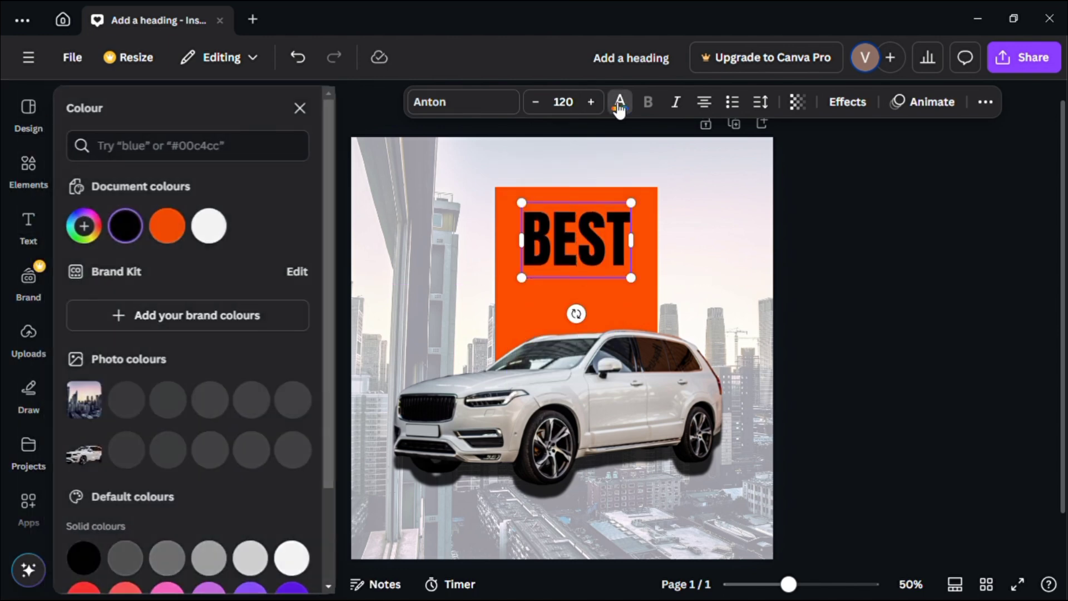
pyautogui.click(217, 227)
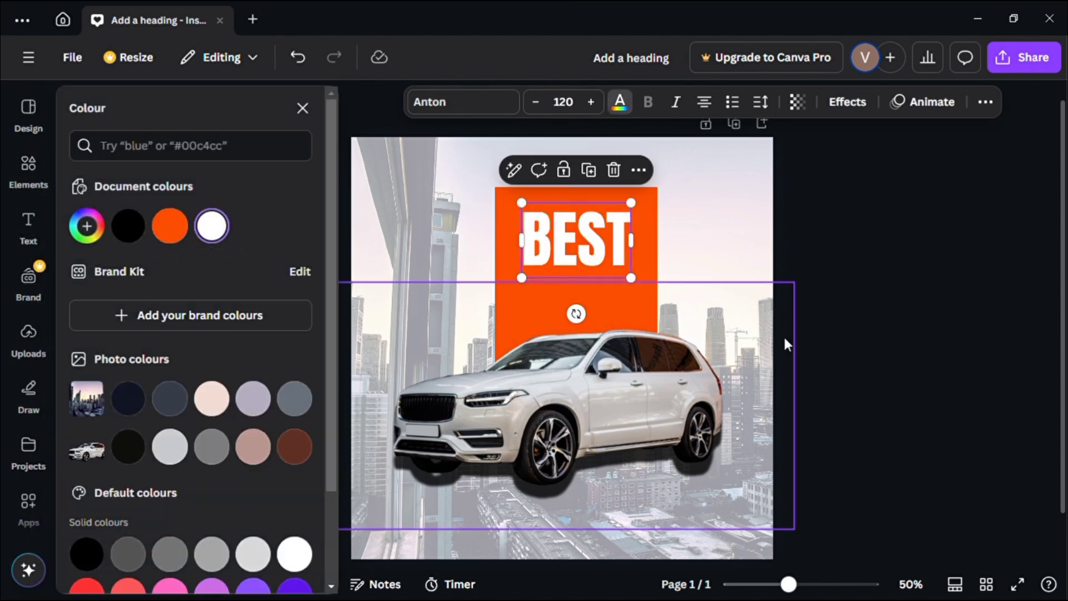
pyautogui.moveTo(631, 240); pyautogui.dragTo(655, 246)
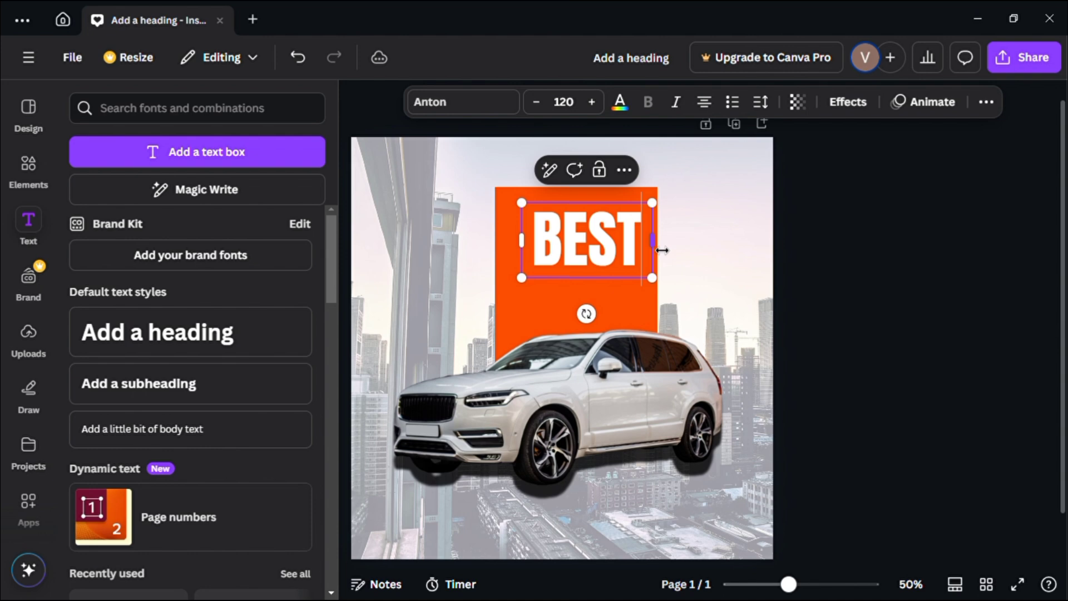
pyautogui.click(760, 102)
pyautogui.moveTo(713, 174); pyautogui.dragTo(717, 175)
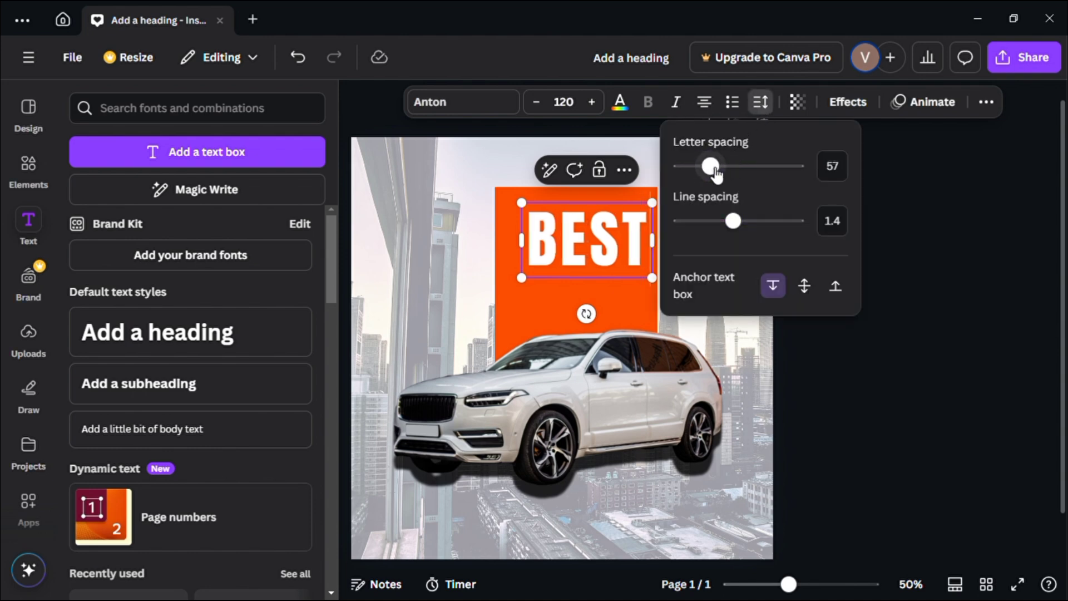
# Step: Duplicate the BEST heading directly below itself and change the copy's text to "CAR" in uppercase
pyautogui.moveTo(597, 237); pyautogui.dragTo(587, 300)
pyautogui.doubleClick(576, 300)
pyautogui.write('Ca')
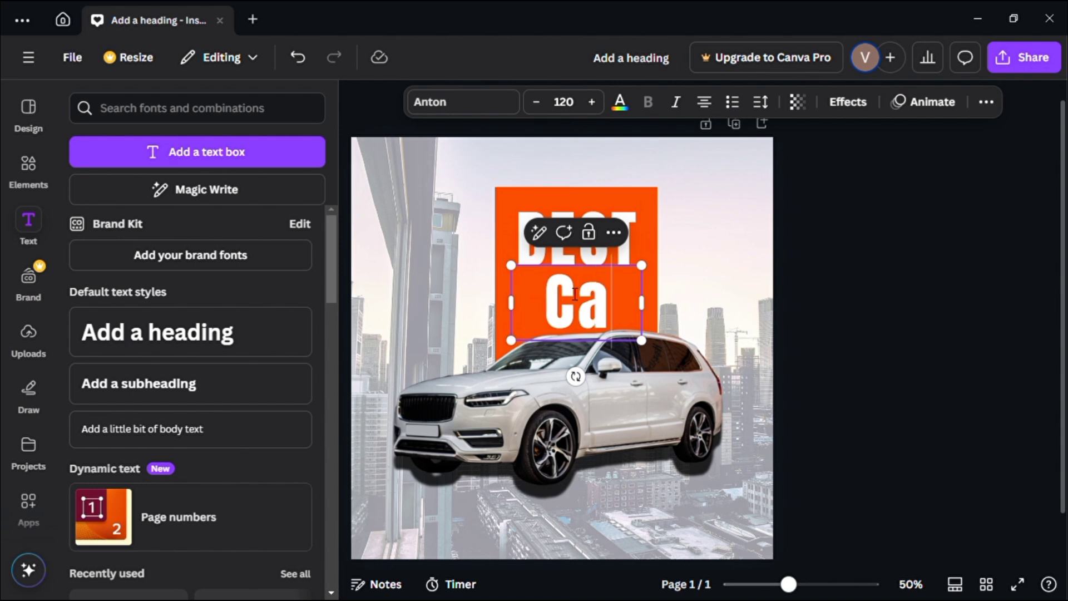
pyautogui.write('r')
pyautogui.click(986, 102)
pyautogui.click(886, 137)
pyautogui.click(831, 326)
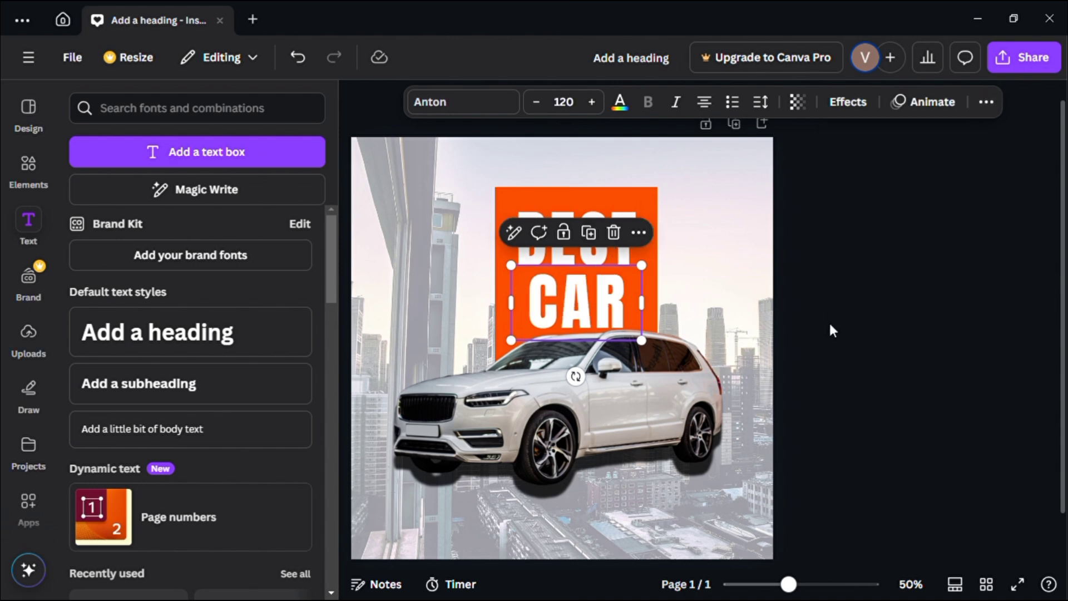
pyautogui.click(783, 296)
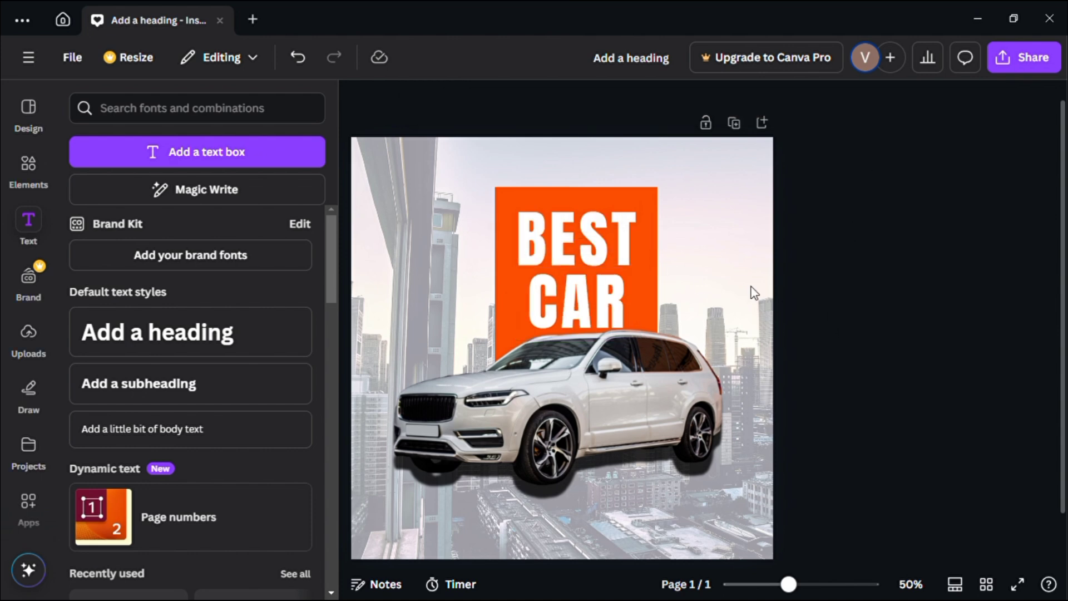
# Step: Add a rounded square filled with #292421 and enter "FOR RENT" inside it in white
pyautogui.click(568, 205)
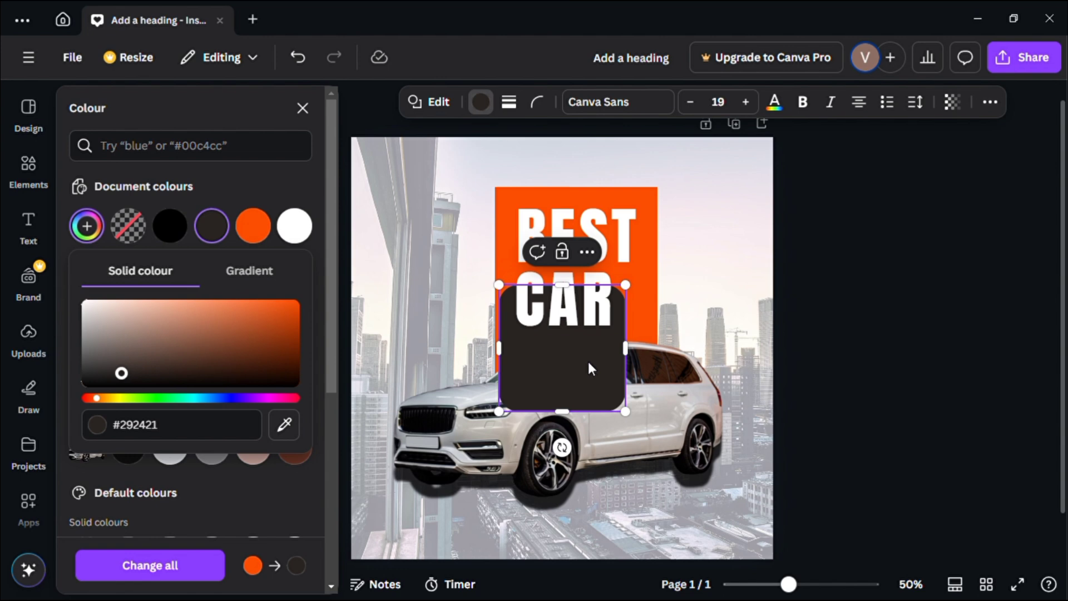
pyautogui.write('FO')
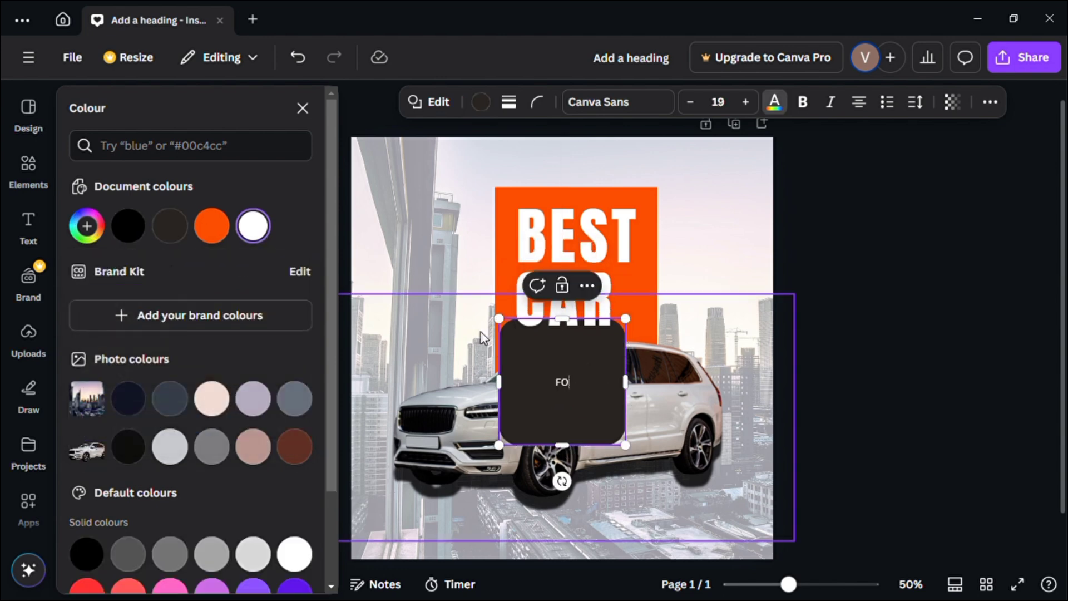
pyautogui.write('R RENT')
# Step: Shrink the FOR RENT shape into a thin horizontal bar and set its letter spacing to 287
pyautogui.moveTo(655, 396); pyautogui.dragTo(708, 397)
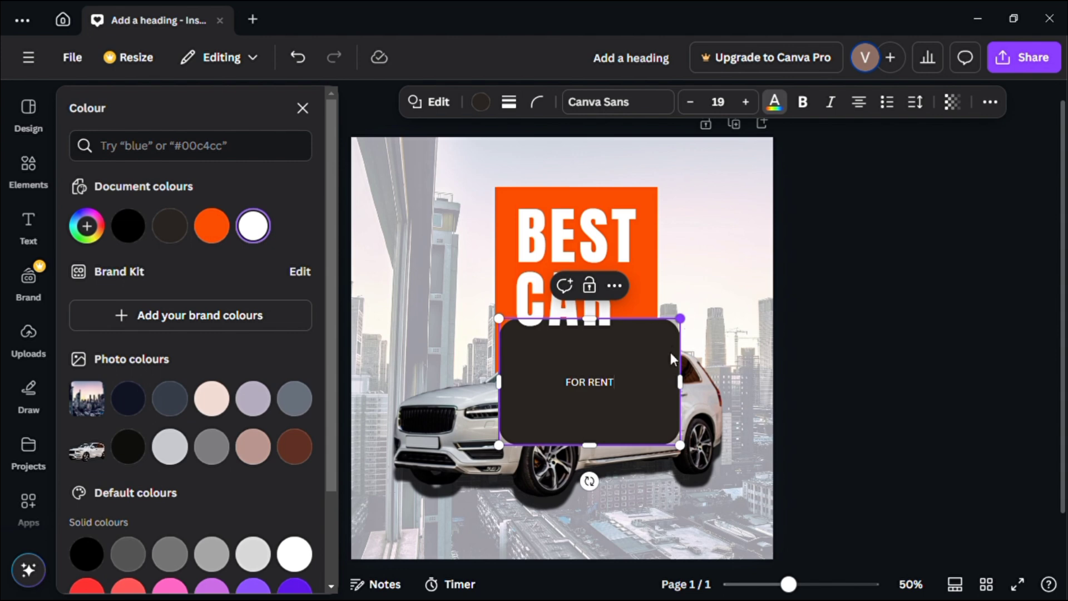
pyautogui.moveTo(680, 319); pyautogui.dragTo(656, 384)
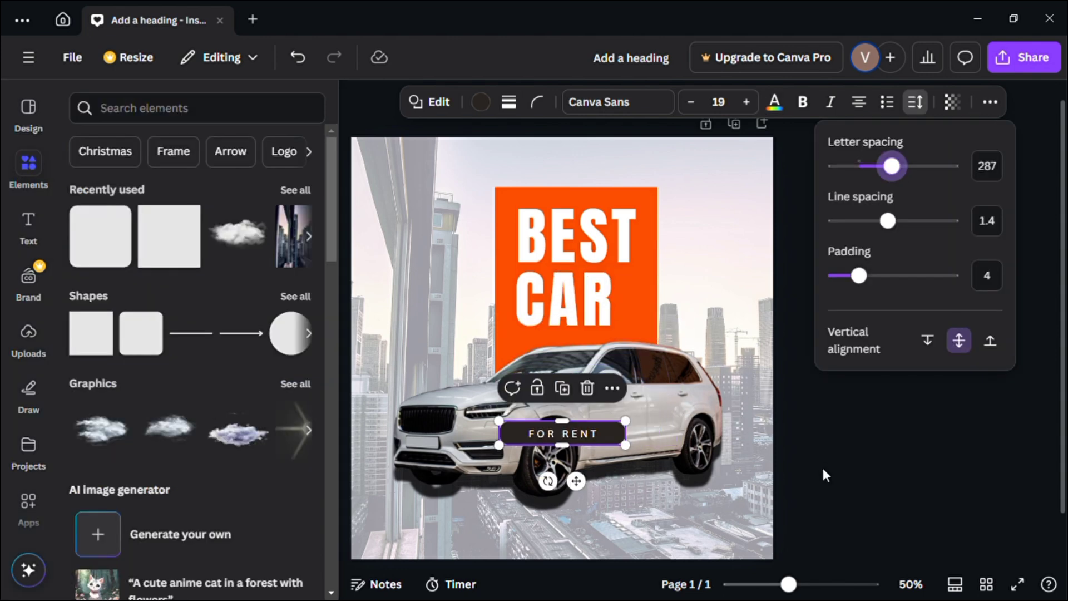
pyautogui.click(822, 465)
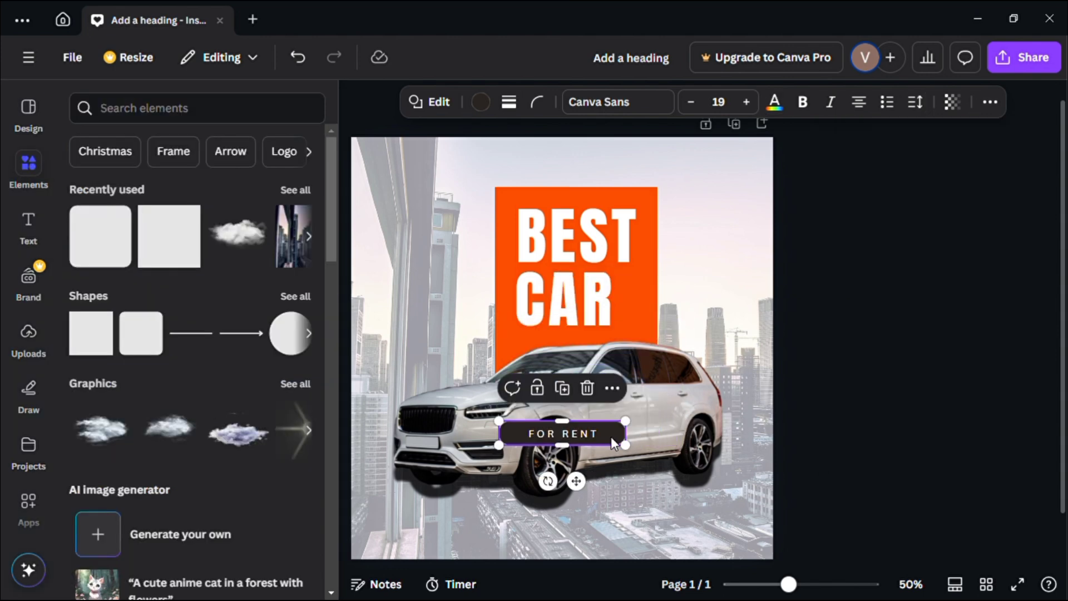
# Step: Rotate the FOR RENT label to vertical at the orange rectangle's right edge and send it backward
pyautogui.moveTo(548, 481); pyautogui.dragTo(707, 293)
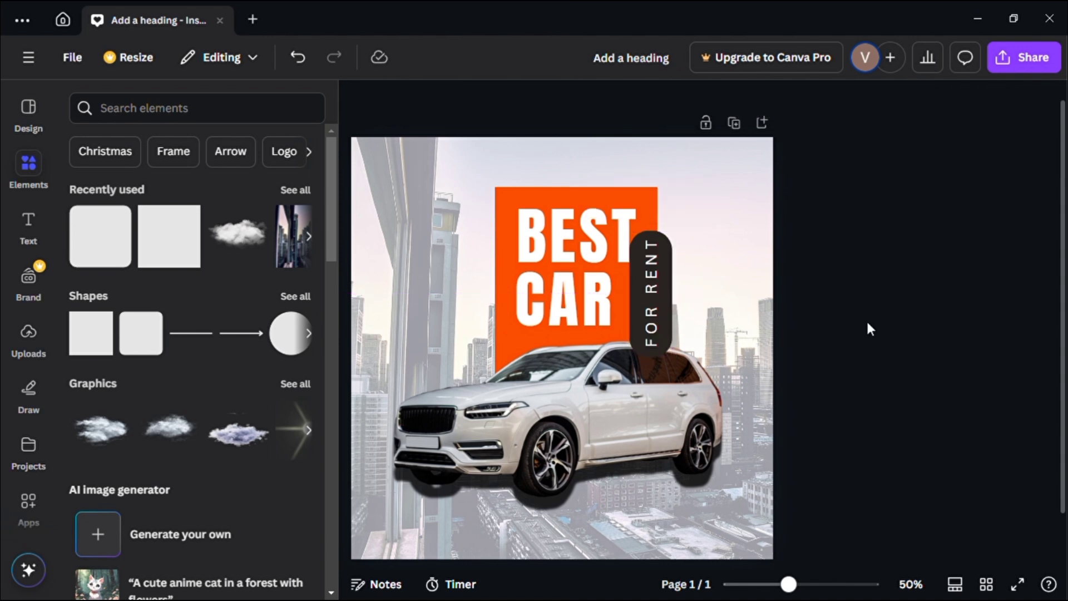
pyautogui.rightClick(655, 275)
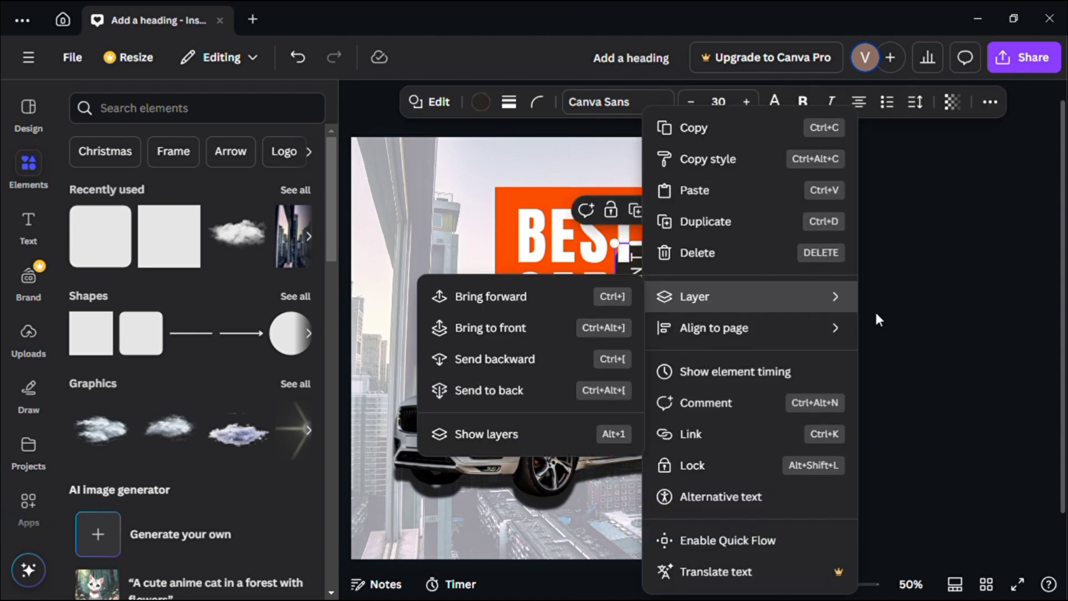
pyautogui.click(543, 359)
pyautogui.click(783, 285)
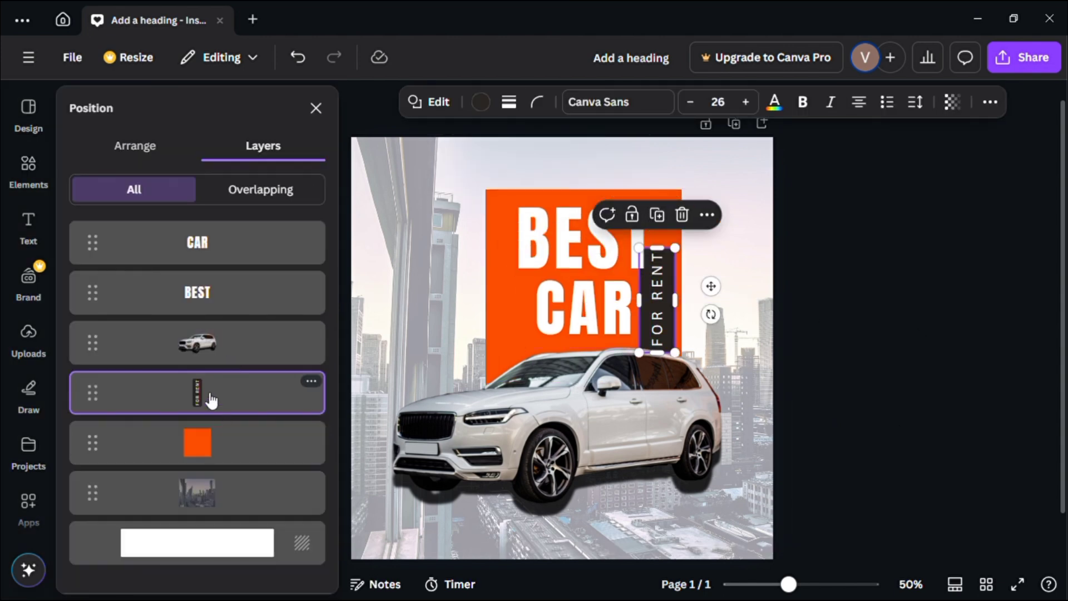
# Step: Raise the FOR RENT label's layer above the headings and bring the car image to the front
pyautogui.moveTo(210, 358); pyautogui.dragTo(206, 285)
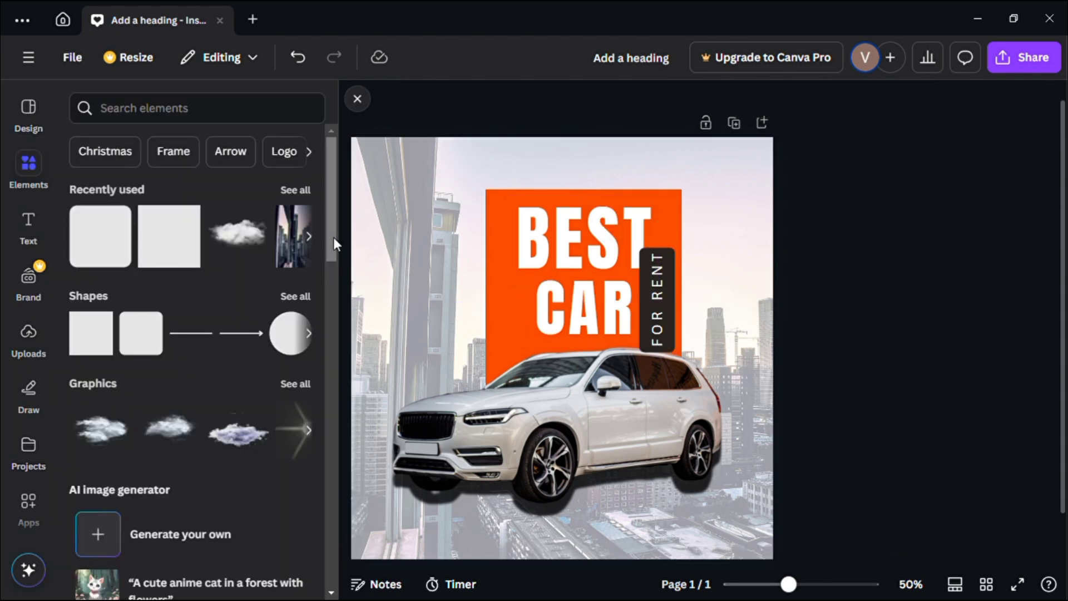
pyautogui.moveTo(332, 237)
pyautogui.mouseDown()
pyautogui.moveTo(334, 306)
pyautogui.moveTo(333, 237)
pyautogui.mouseUp()
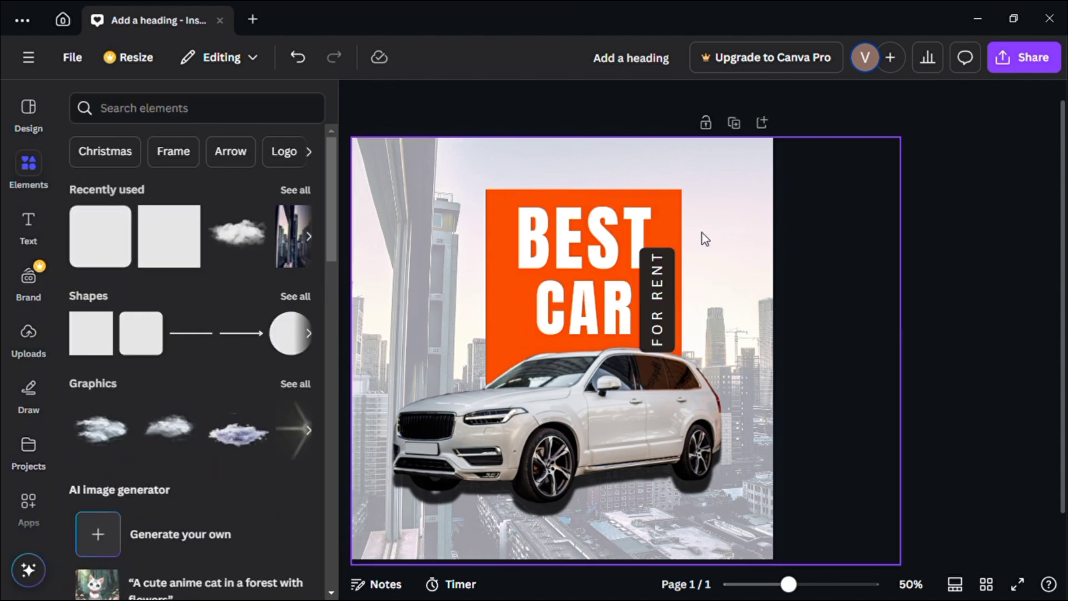
pyautogui.click(657, 376)
pyautogui.rightClick(657, 370)
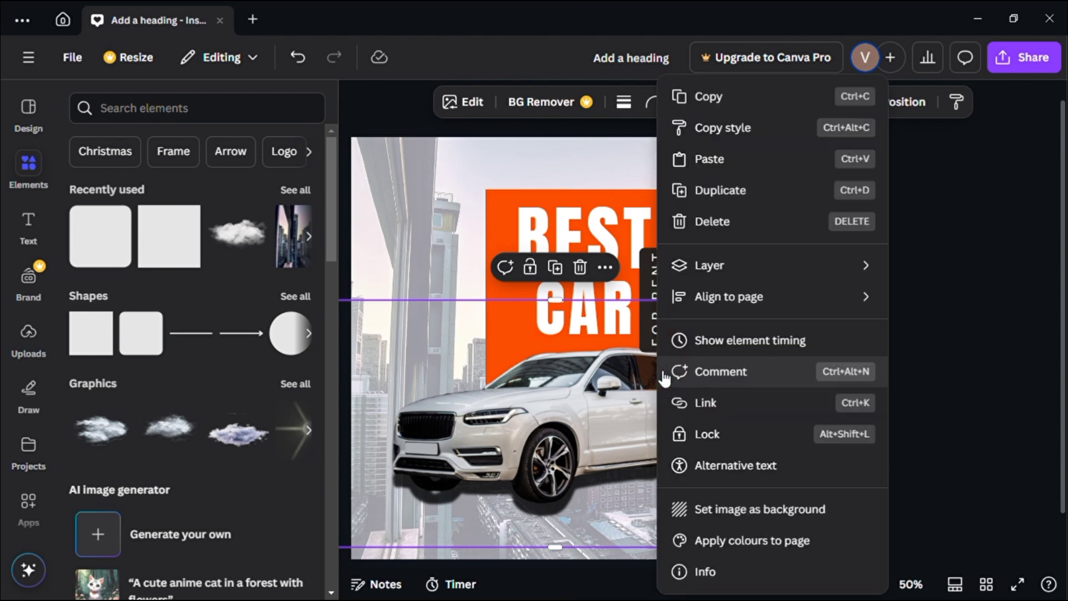
pyautogui.moveTo(741, 280)
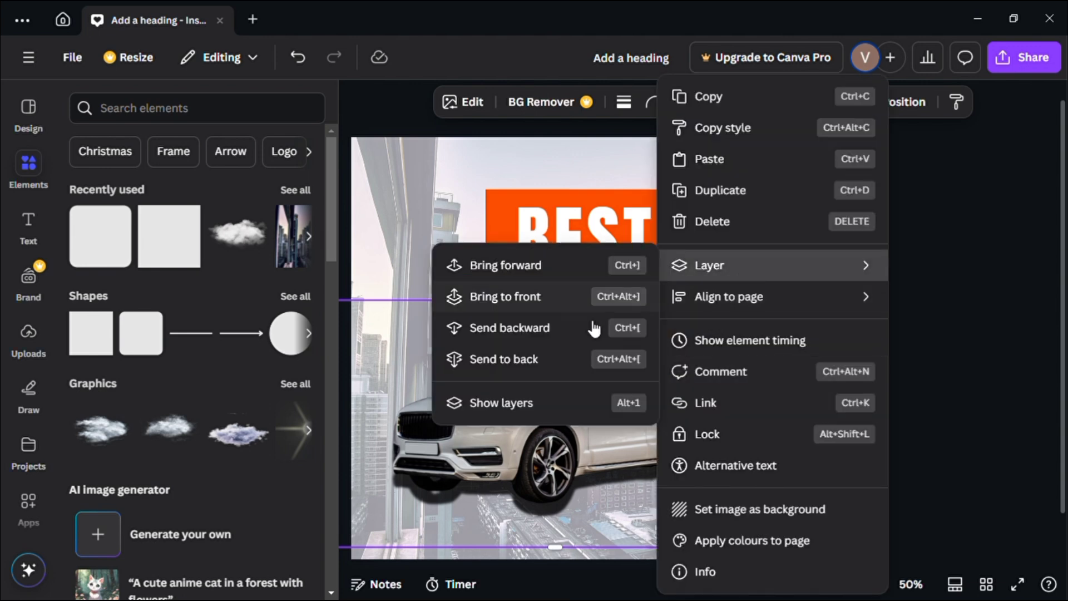
pyautogui.click(533, 295)
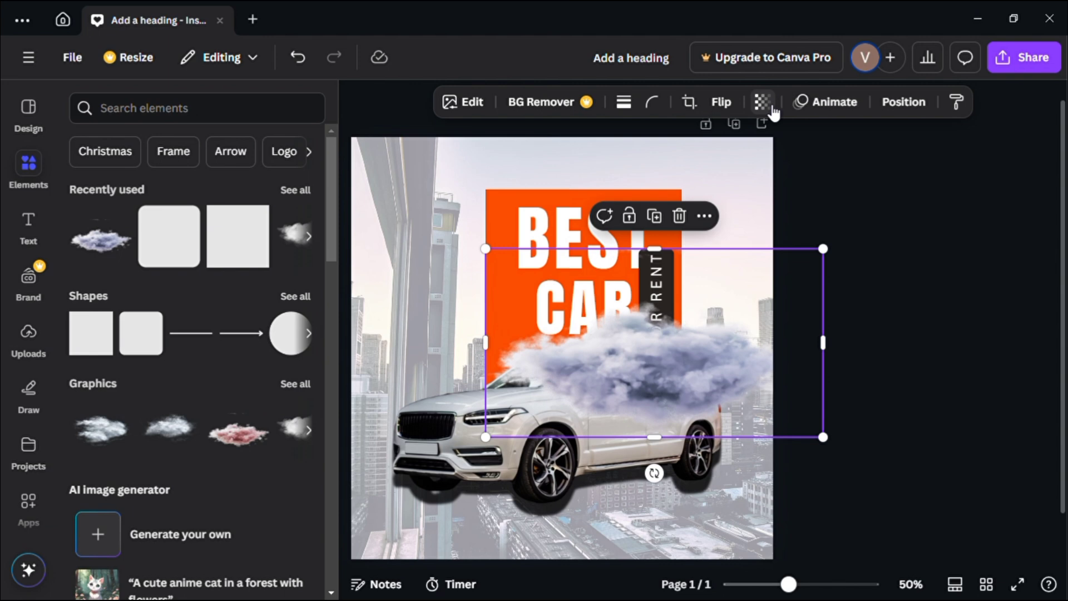
# Step: Lower the purple-grey cloud's transparency to 71 and remove that cloud from the design
pyautogui.click(772, 109)
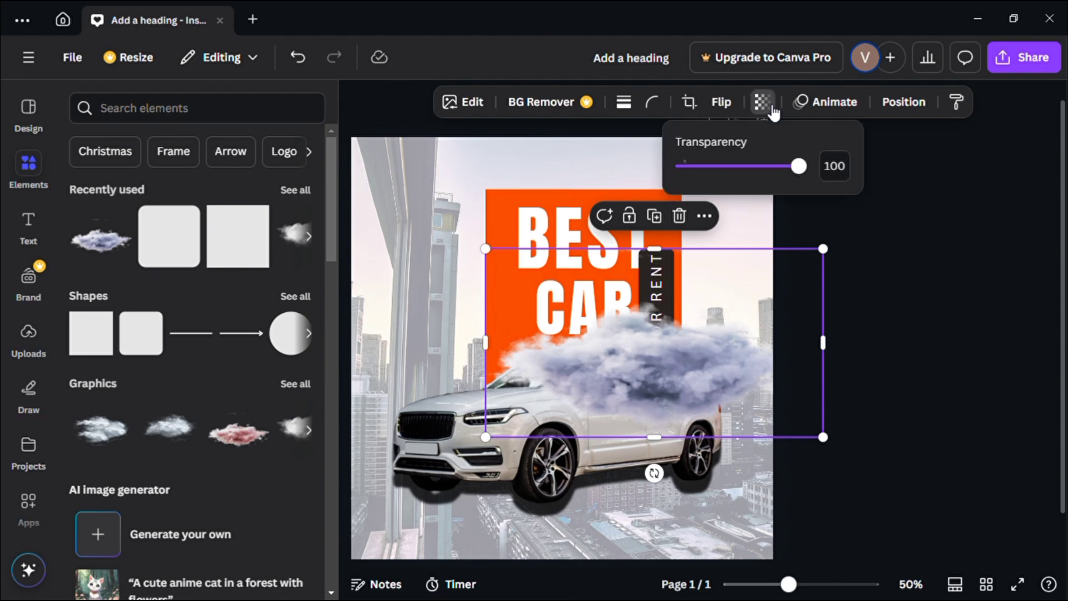
pyautogui.click(759, 167)
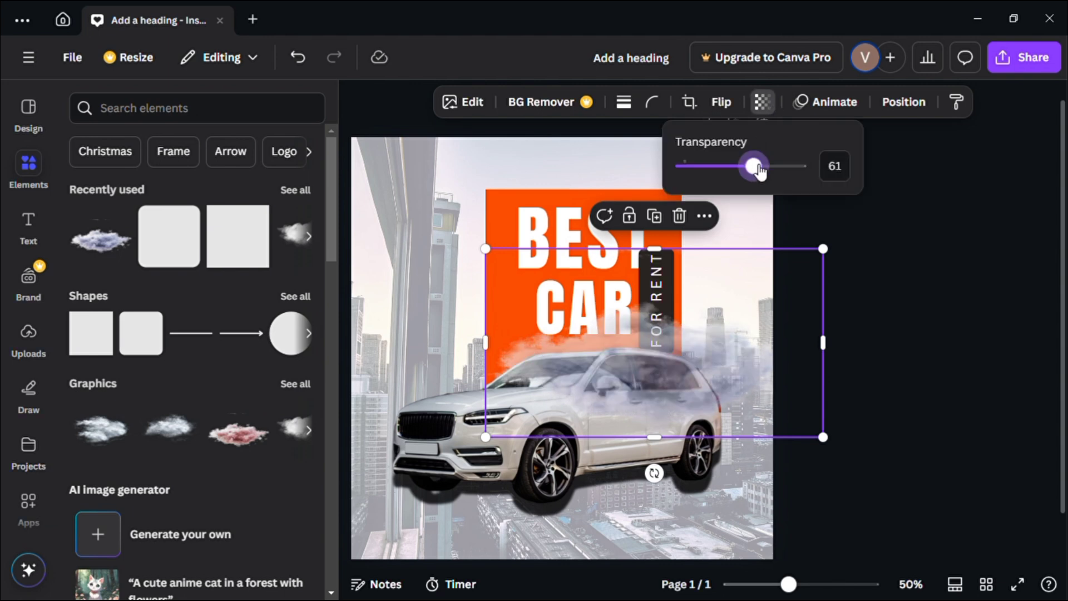
pyautogui.moveTo(763, 172); pyautogui.dragTo(771, 172)
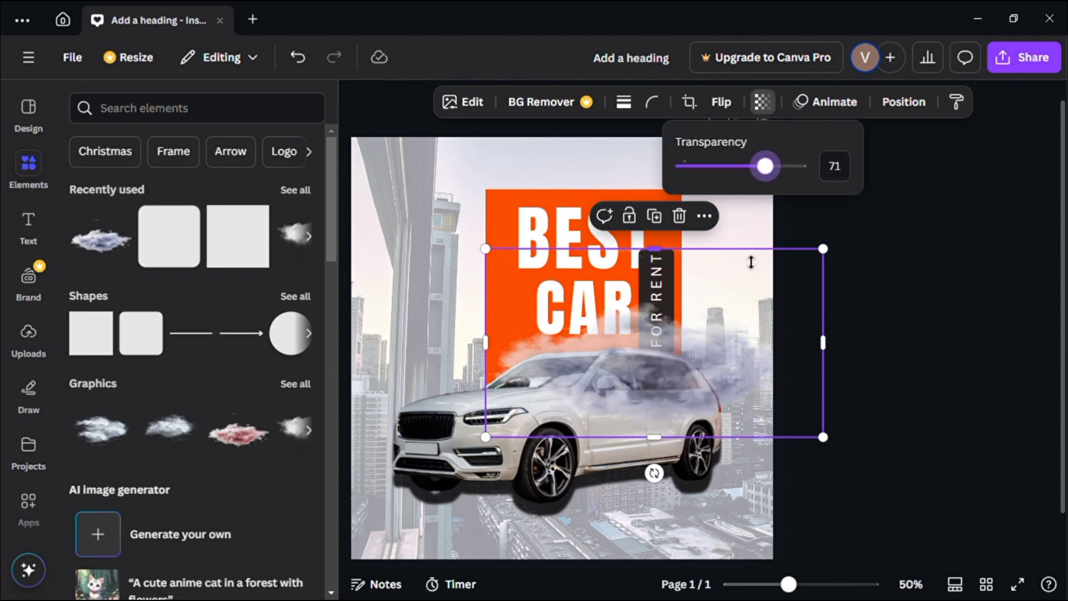
pyautogui.click(679, 216)
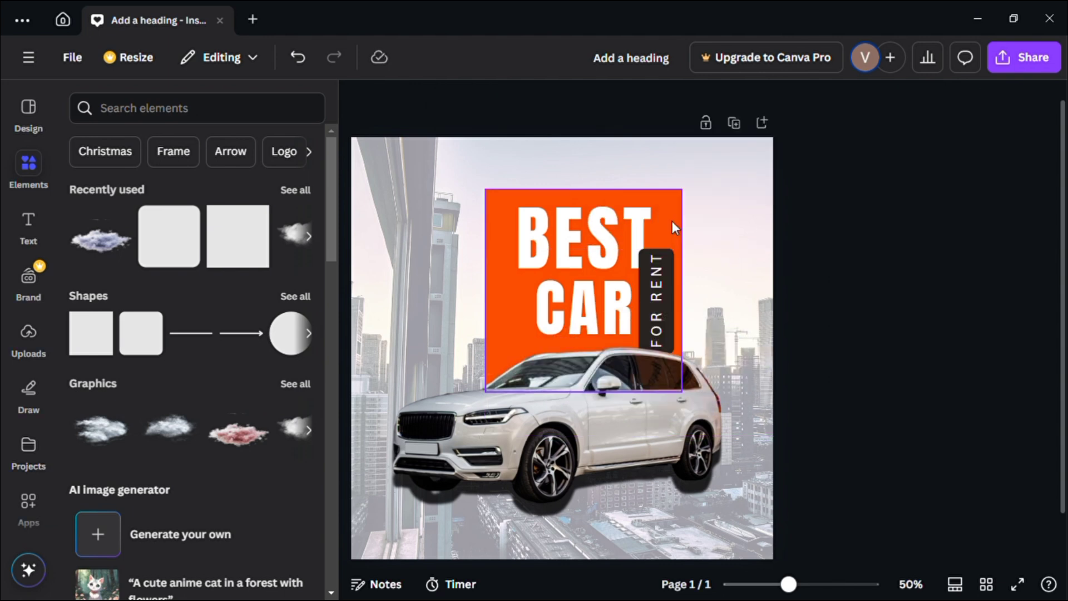
# Step: Add the white cloud graphic, shrink it and place it over the car's rear windows
pyautogui.click(285, 242)
pyautogui.moveTo(724, 257); pyautogui.dragTo(524, 370)
pyautogui.moveTo(458, 406); pyautogui.dragTo(681, 368)
pyautogui.click(886, 340)
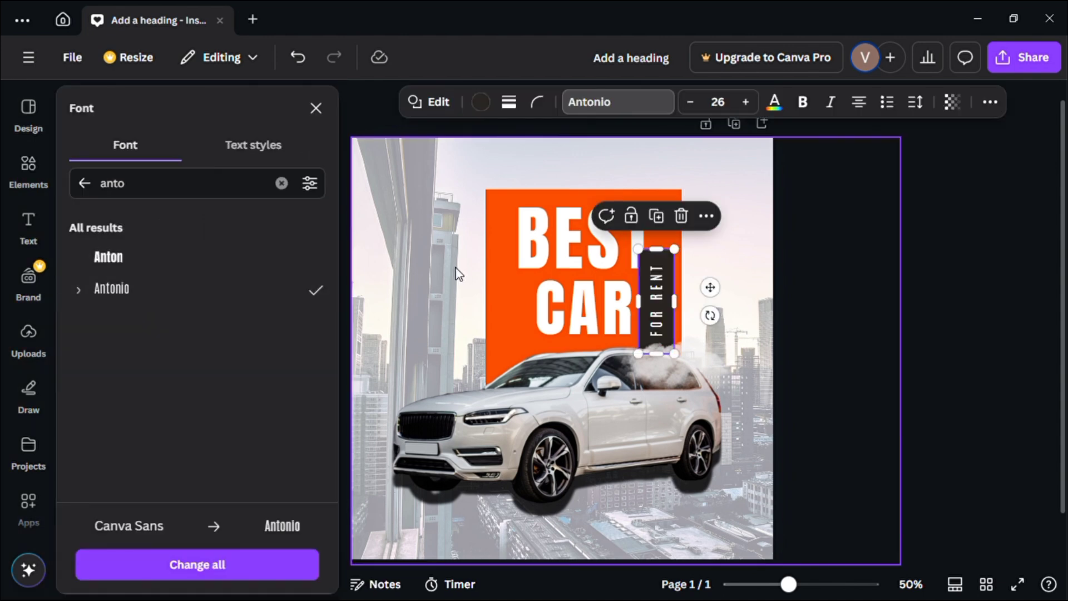
# Step: Increase the font size of the FOR RENT label's Antonio text so it fills the dark bar
pyautogui.click(746, 102)
pyautogui.click(746, 102)
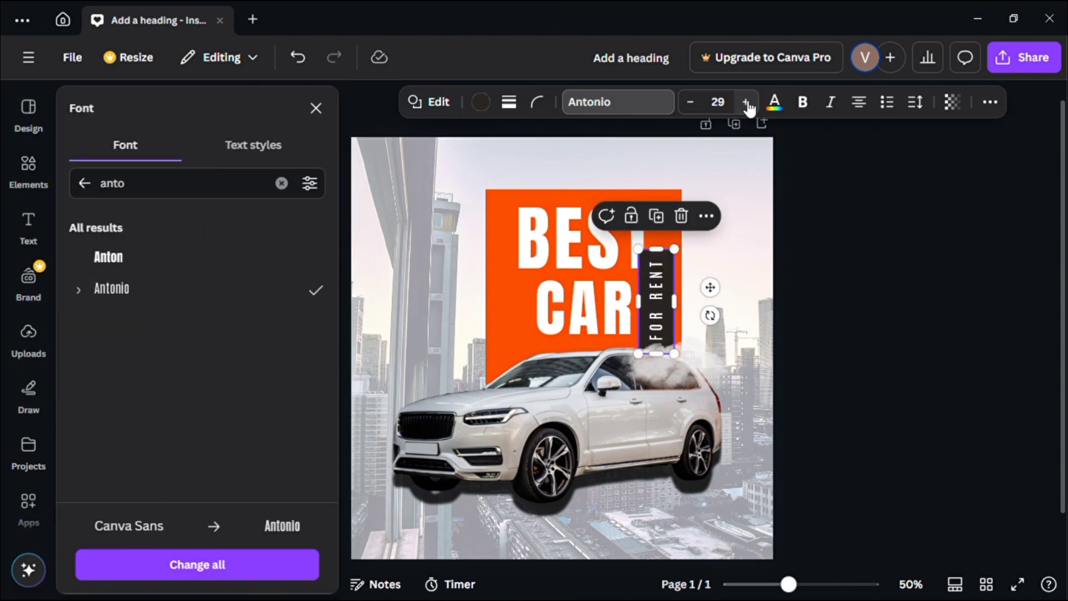
pyautogui.click(746, 102)
pyautogui.click(745, 102)
pyautogui.click(926, 304)
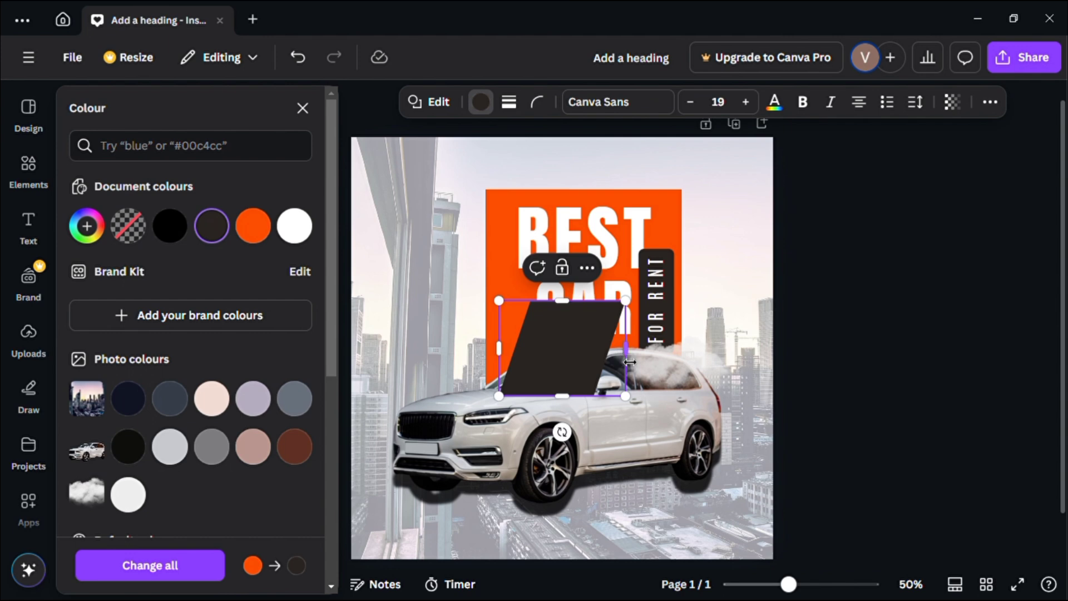
# Step: Widen and flatten the dark parallelogram and place it at the orange panel's lower-left edge
pyautogui.moveTo(634, 362); pyautogui.dragTo(671, 361)
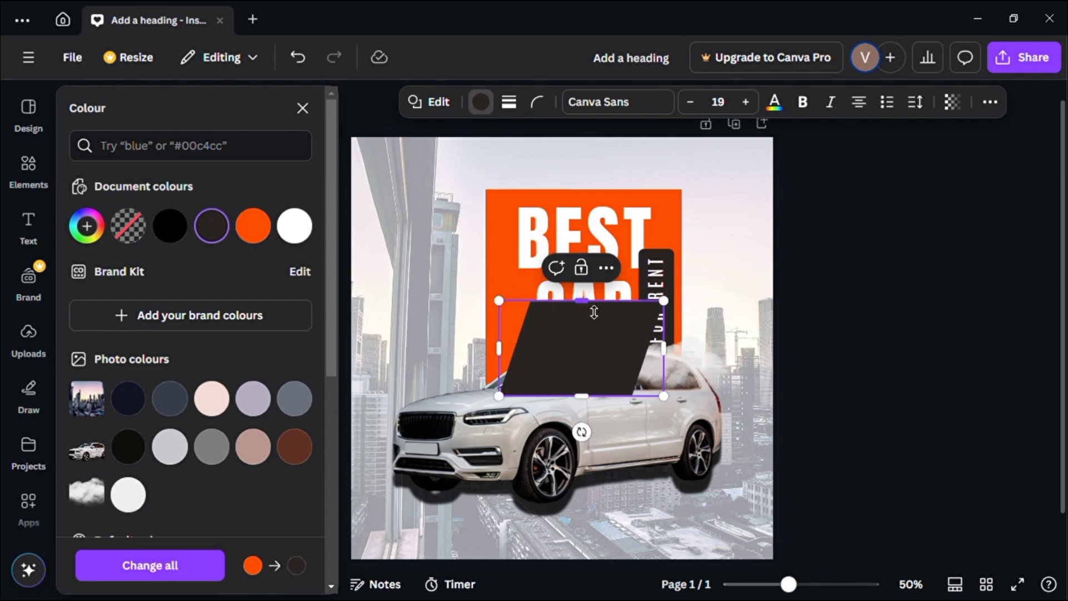
pyautogui.moveTo(594, 327); pyautogui.dragTo(477, 368)
pyautogui.click(620, 367)
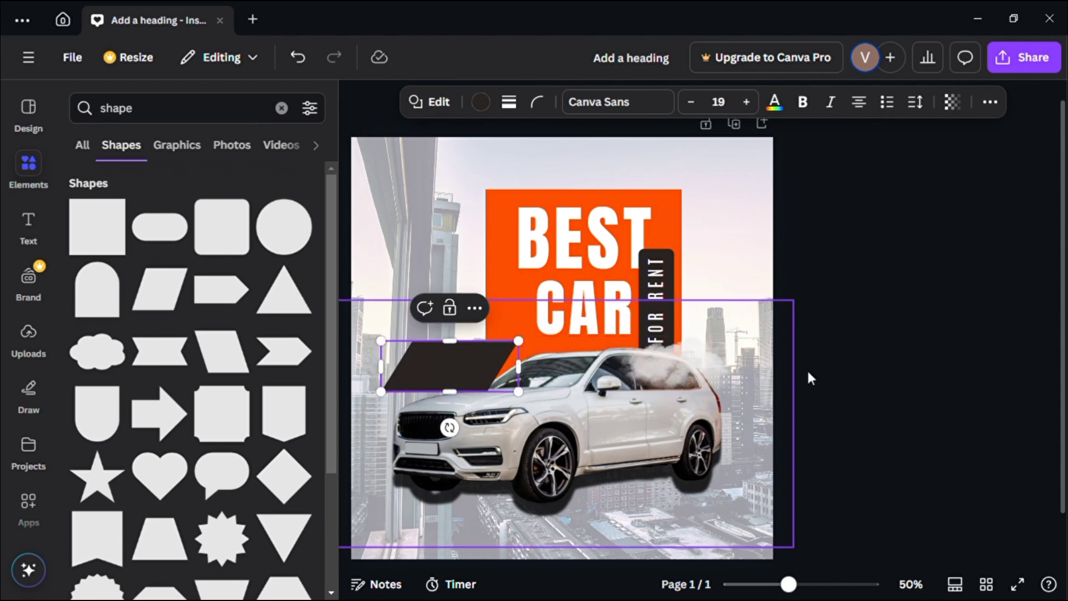
pyautogui.click(894, 381)
# Step: Enter "50%" as white Anton text, set its size to 50 and center it on the dark parallelogram
pyautogui.write('50')
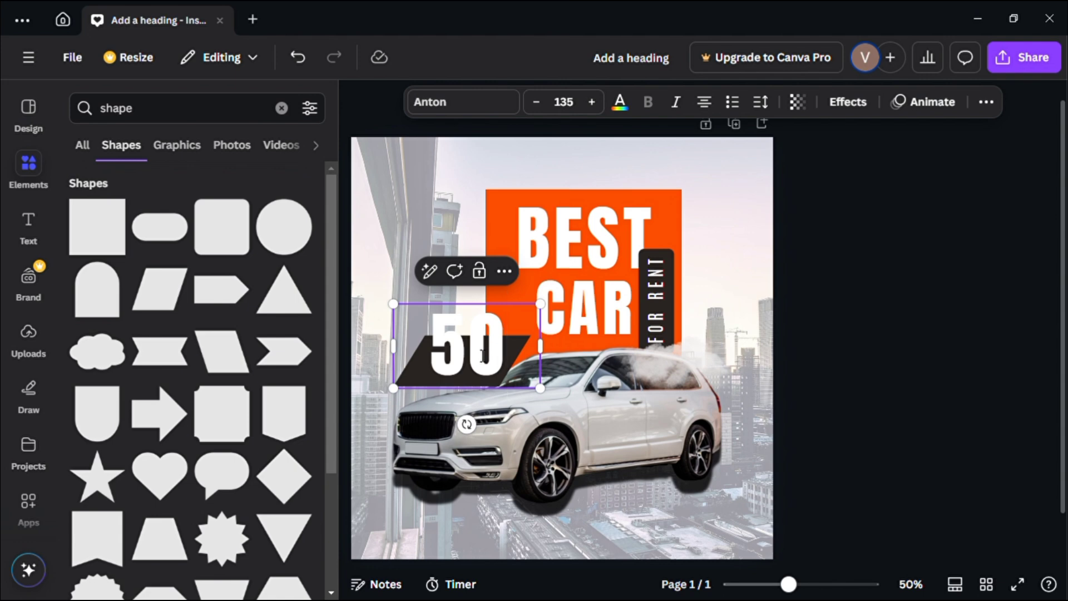
pyautogui.write('%')
pyautogui.click(581, 111)
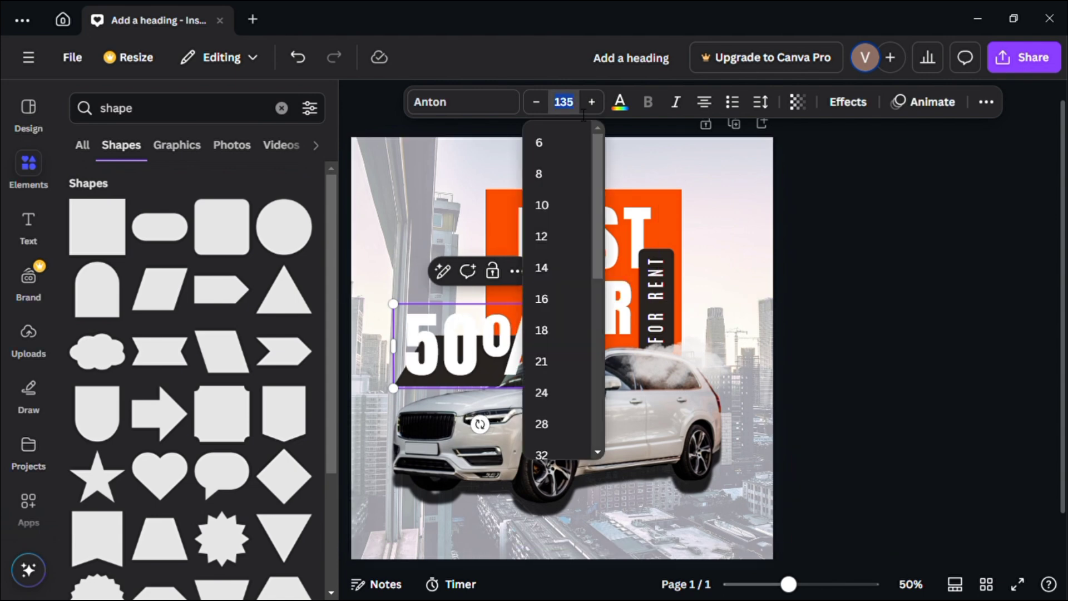
pyautogui.write('50')
pyautogui.press('Return')
pyautogui.moveTo(486, 318); pyautogui.dragTo(477, 343)
pyautogui.press('Escape')
# Step: Flatten the orange parallelogram, enter "OFF" in it in bold at size 30, and place it, scaled down, on the 50% badge's bottom edge
pyautogui.click(475, 372)
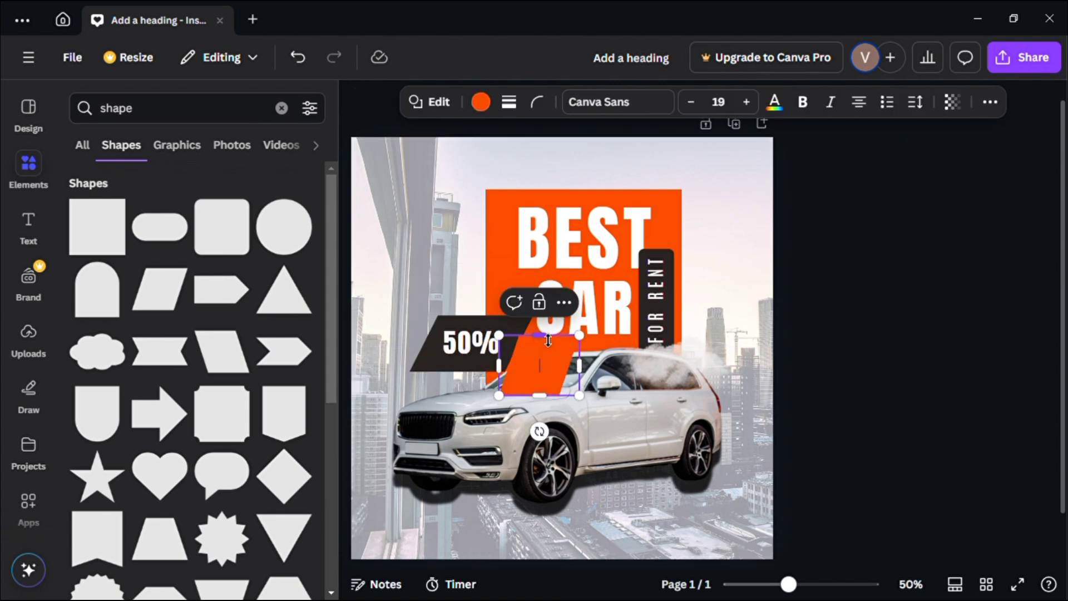
pyautogui.moveTo(548, 340); pyautogui.dragTo(549, 376)
pyautogui.write('OFF')
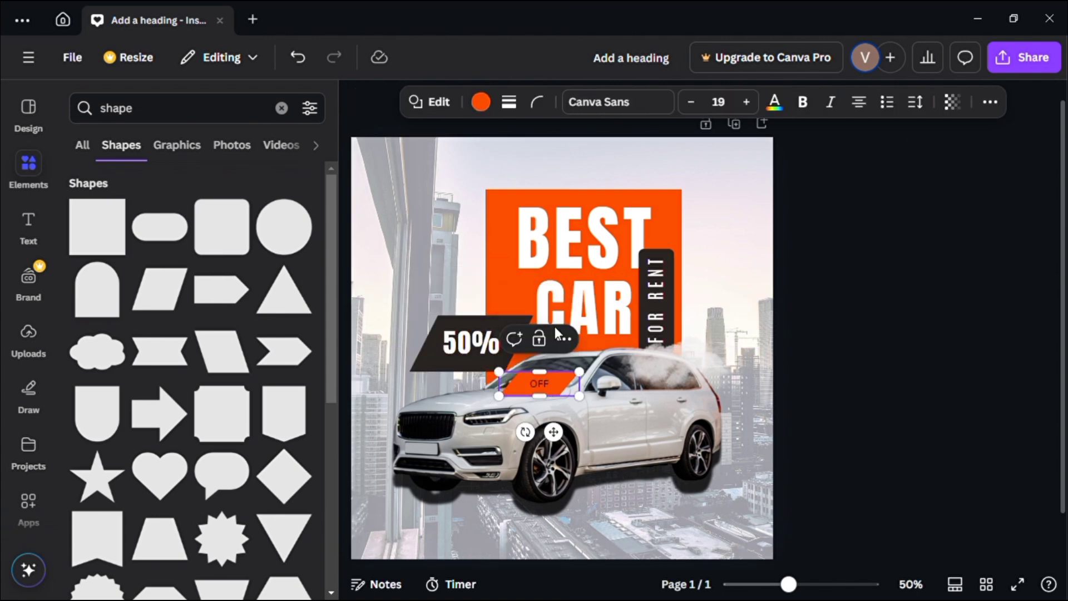
pyautogui.click(747, 102)
pyautogui.click(747, 101)
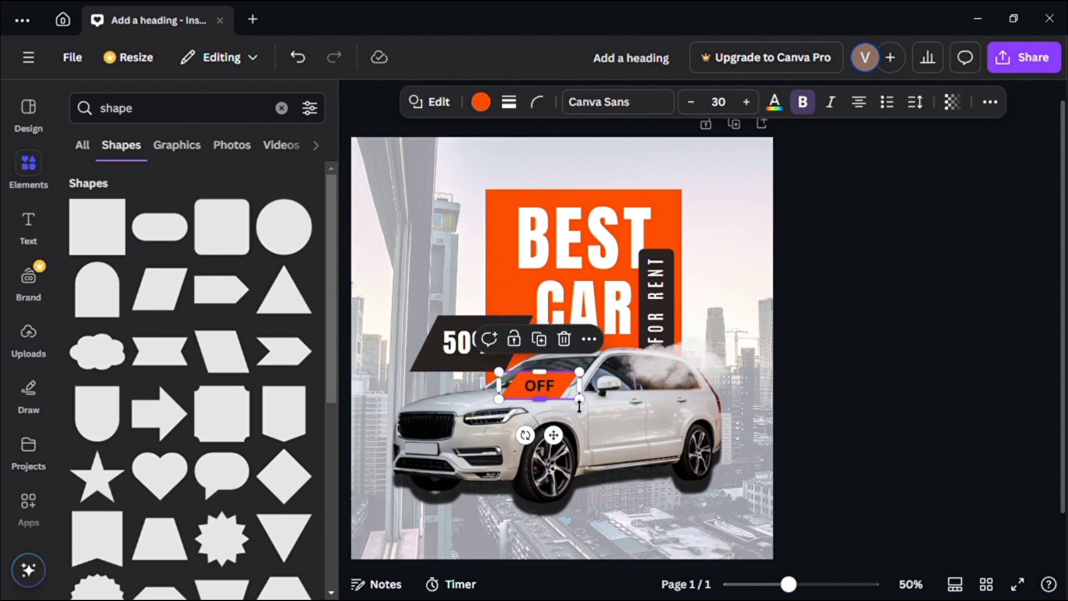
pyautogui.click(549, 391)
pyautogui.moveTo(547, 387); pyautogui.dragTo(470, 374)
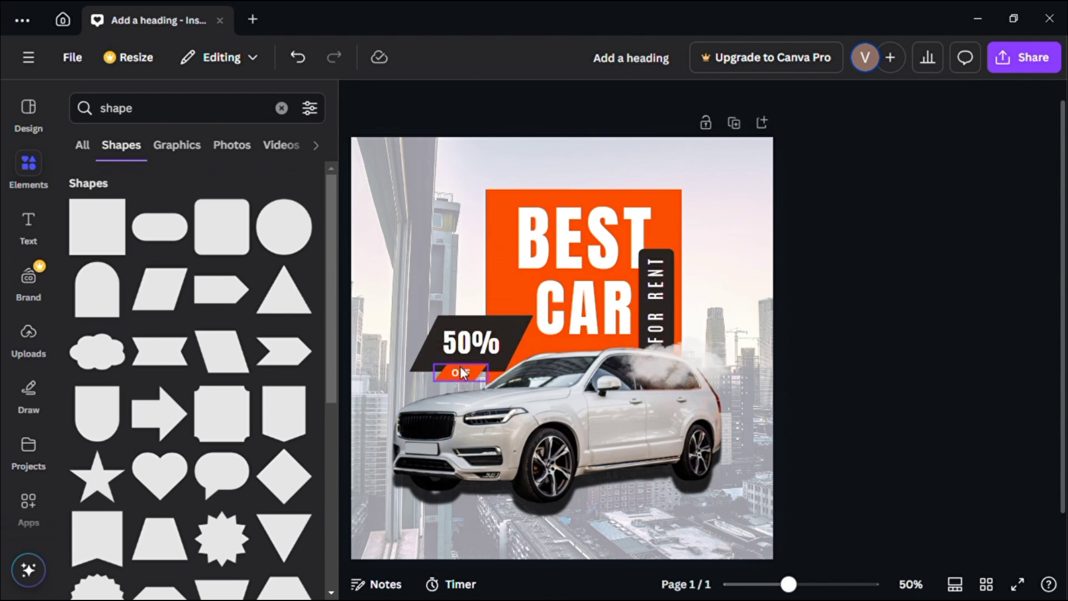
# Step: Duplicate the OFF tag as a white tag with orange "SAVE" text at the 50% badge's upper-right corner
pyautogui.click(461, 373)
pyautogui.hotkey('ctrl', 'd')
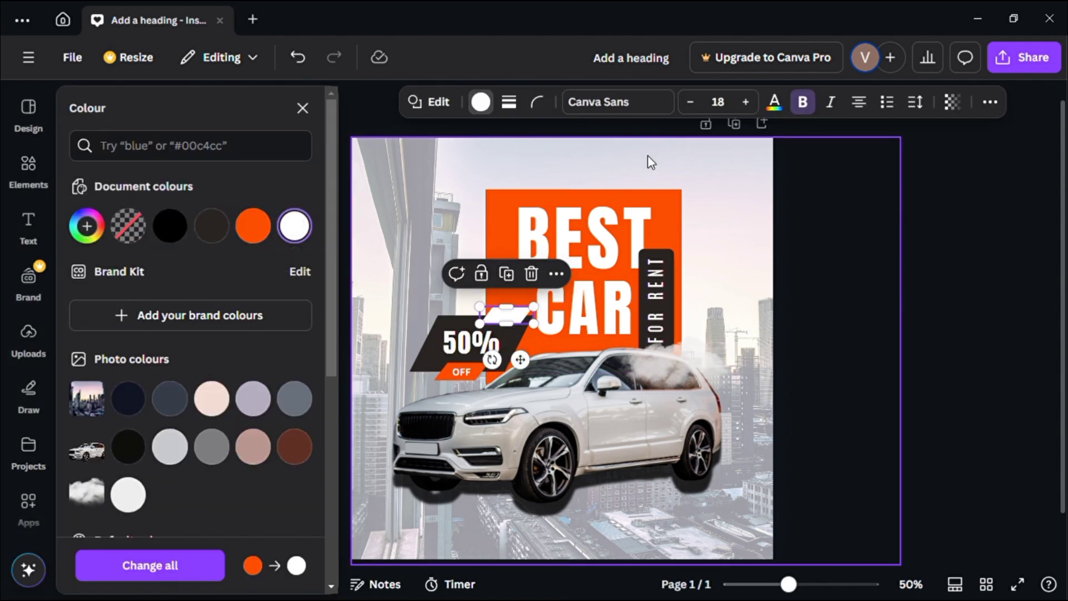
pyautogui.click(774, 102)
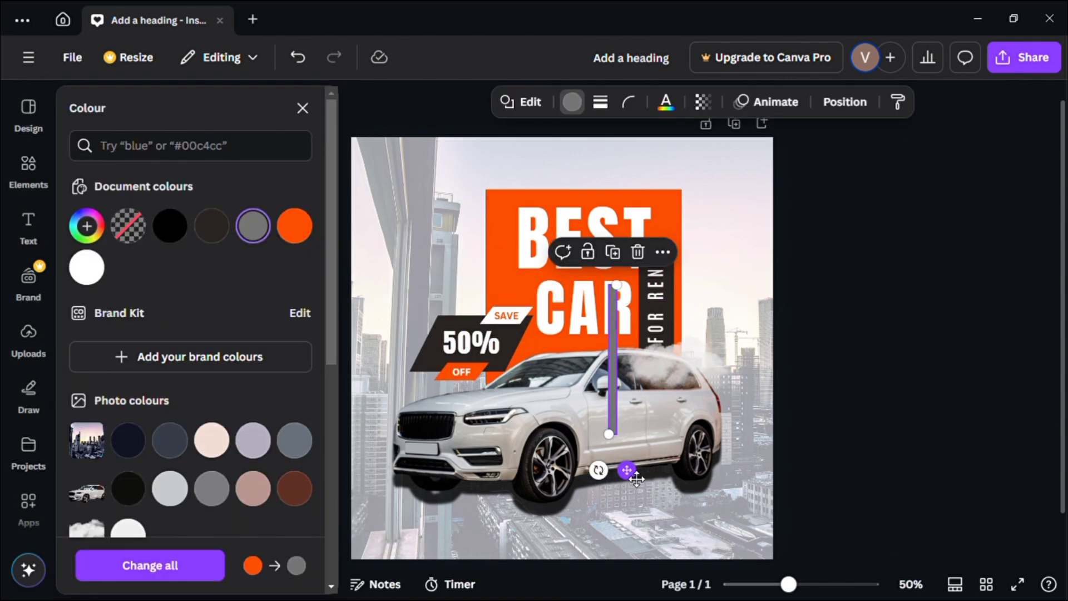
# Step: Frame the orange panel with a thin grey line along its left edge and a horizontal one along its top
pyautogui.moveTo(618, 400); pyautogui.dragTo(489, 253)
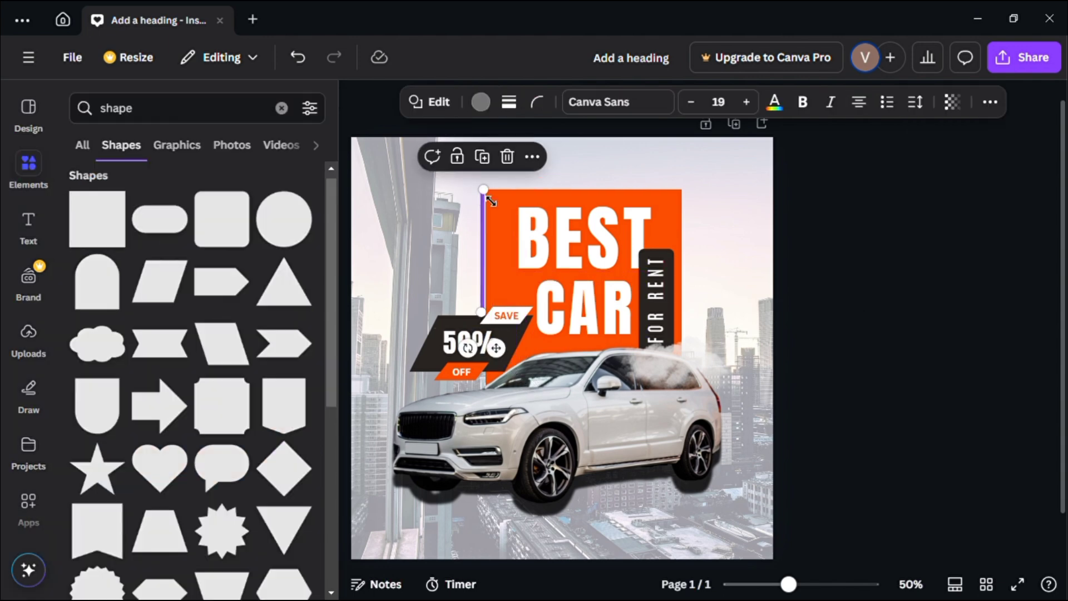
pyautogui.moveTo(468, 348); pyautogui.dragTo(572, 236)
# Step: Move the heading down beneath the "GET THE" text and adjust the text spacing
pyautogui.moveTo(574, 311); pyautogui.dragTo(565, 327)
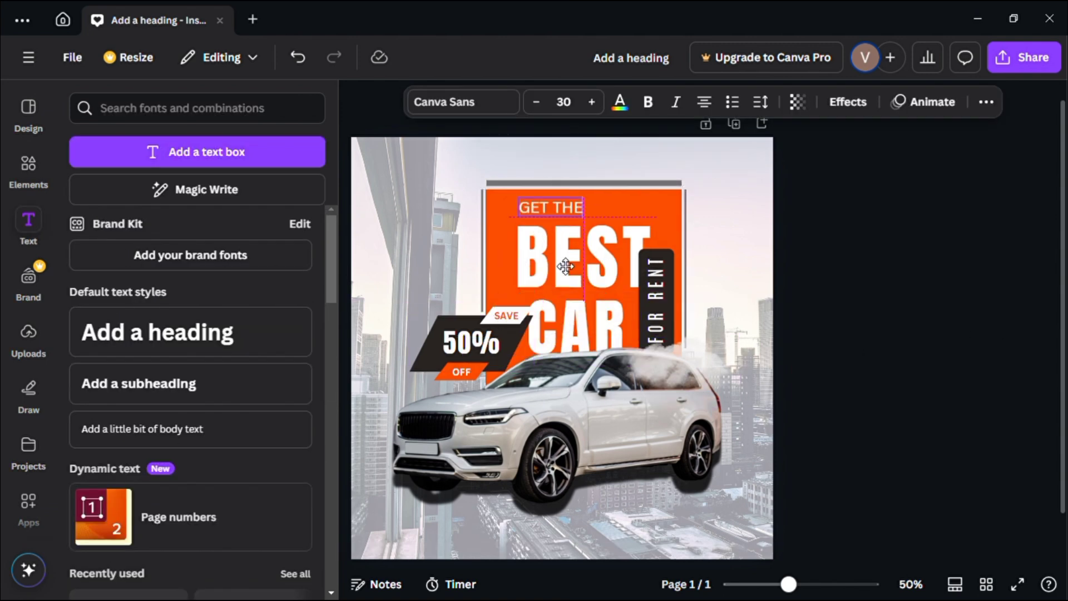
pyautogui.click(760, 101)
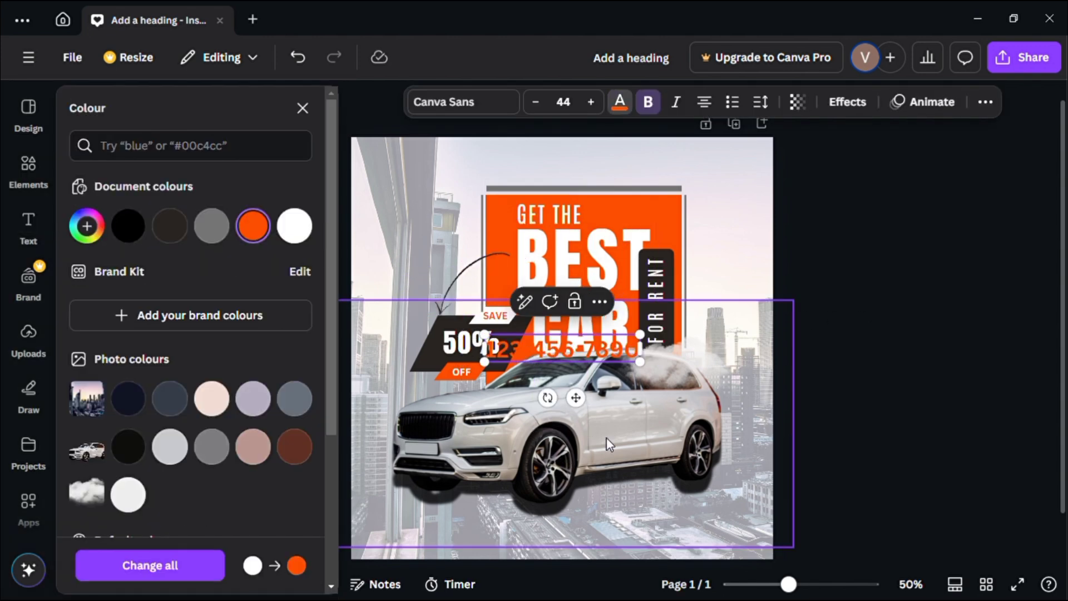
# Step: Place the orange phone number in the poster's bottom-left corner and a narrow bold Lorem ipsum paragraph at size 15 beneath the car
pyautogui.moveTo(559, 344); pyautogui.dragTo(436, 531)
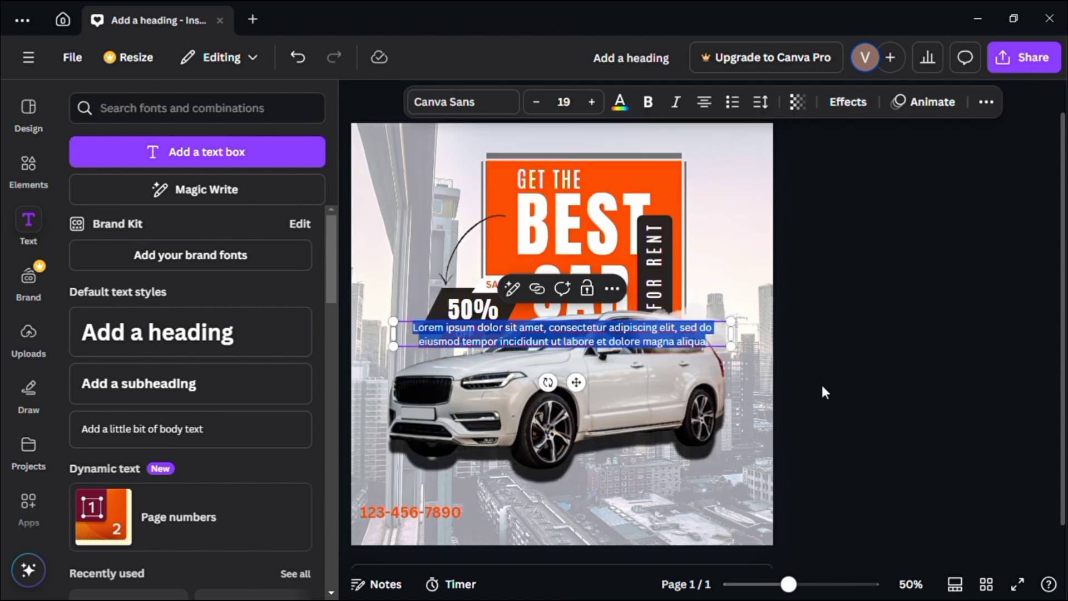
pyautogui.moveTo(577, 382); pyautogui.dragTo(590, 543)
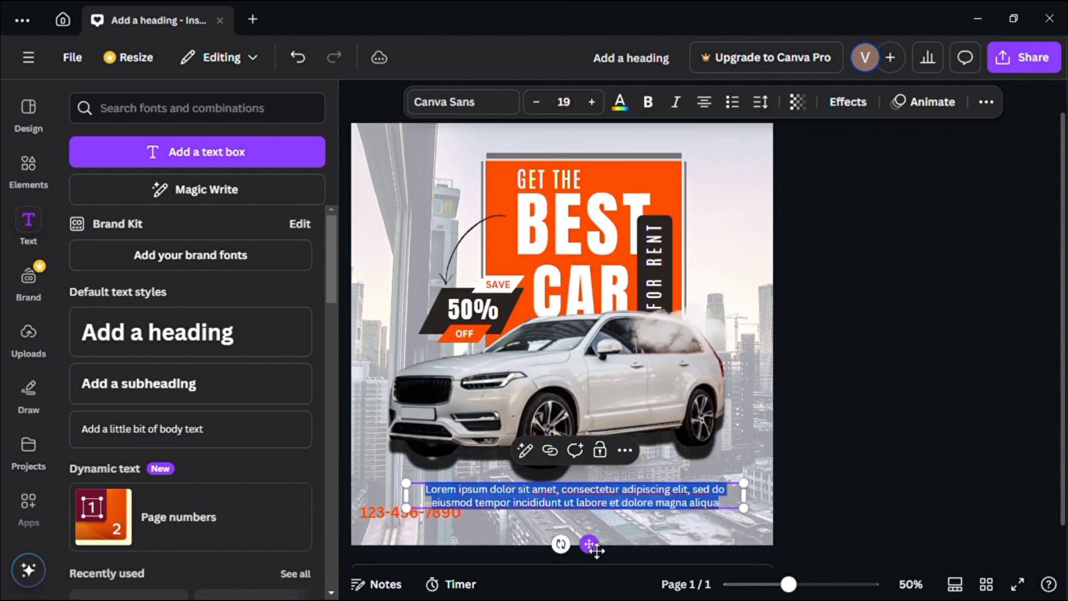
pyautogui.click(592, 414)
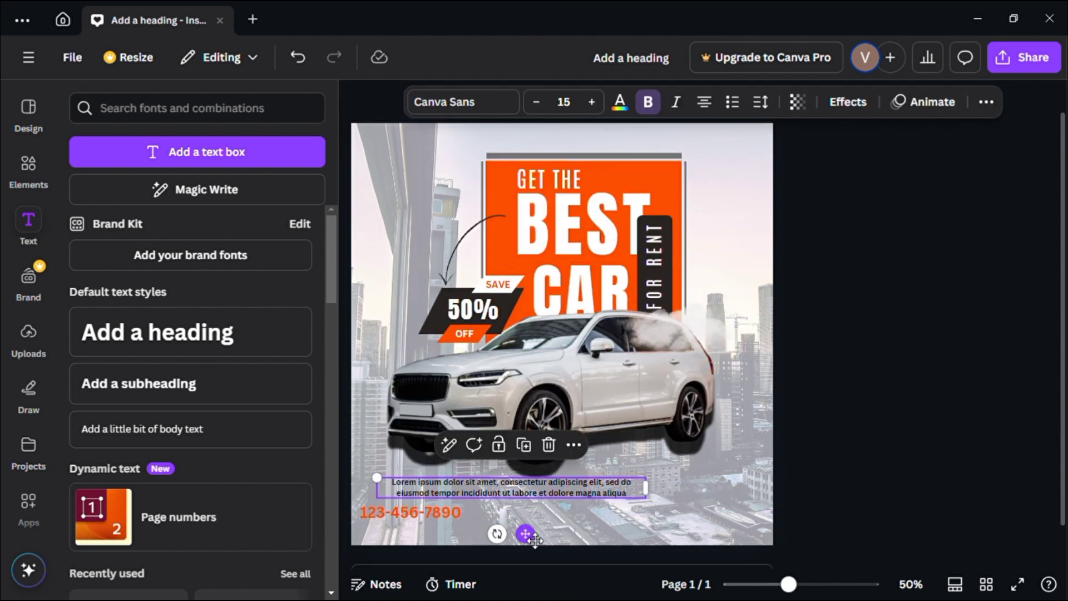
pyautogui.moveTo(528, 536); pyautogui.dragTo(578, 539)
pyautogui.moveTo(711, 488); pyautogui.dragTo(647, 492)
pyautogui.moveTo(572, 539); pyautogui.dragTo(587, 545)
pyautogui.click(444, 525)
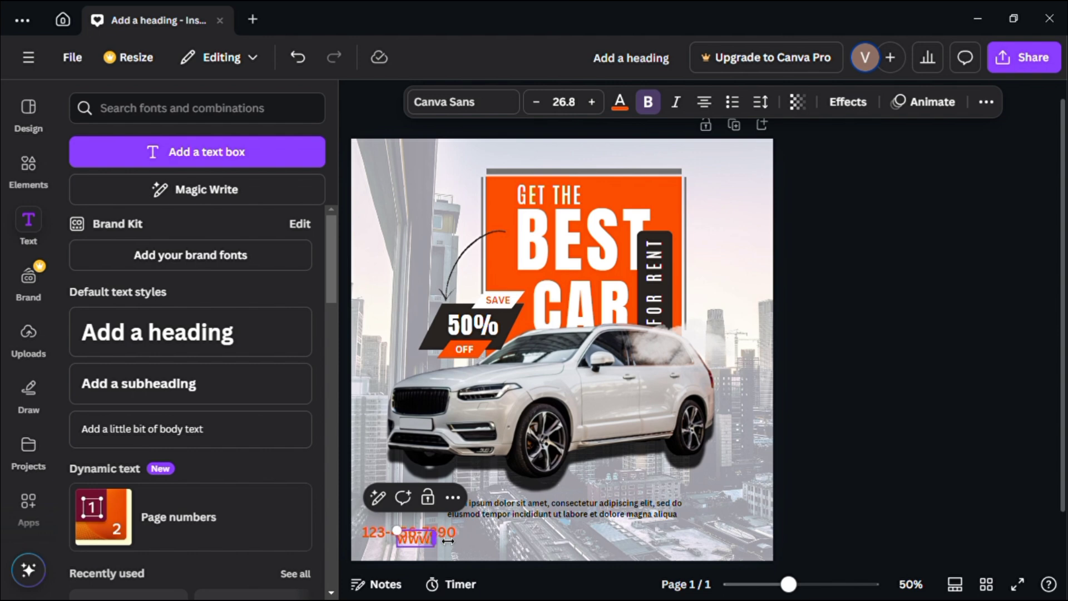
pyautogui.moveTo(448, 541); pyautogui.dragTo(487, 539)
pyautogui.click(619, 102)
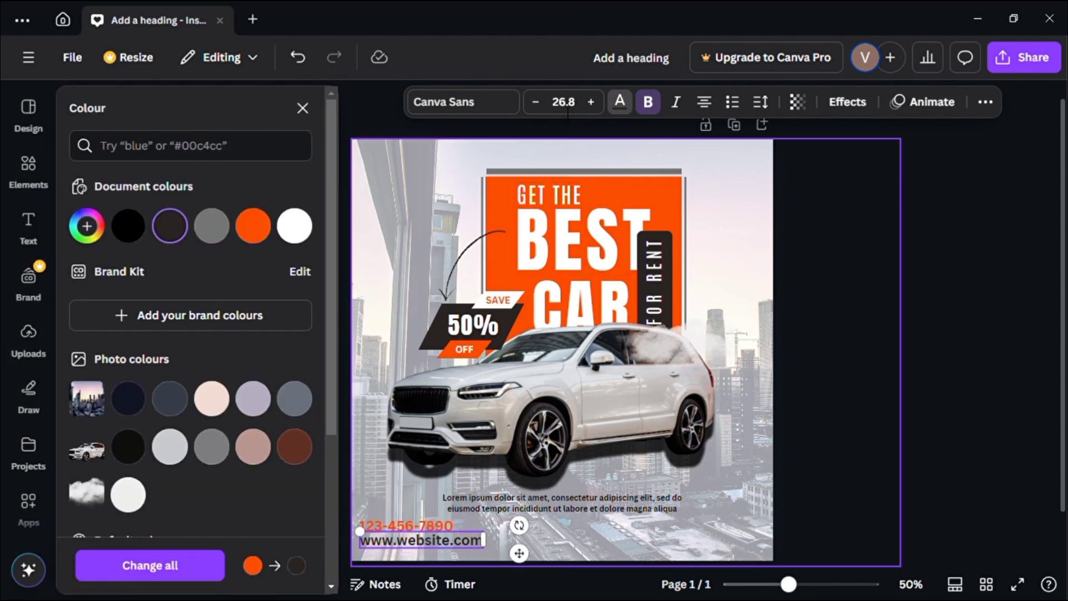
pyautogui.click(943, 377)
# Step: Add "Follow Us Now" in the poster's bottom-right corner with small Facebook, Twitter, Instagram and YouTube icons beneath it
pyautogui.hotkey('ctrl', 'v')
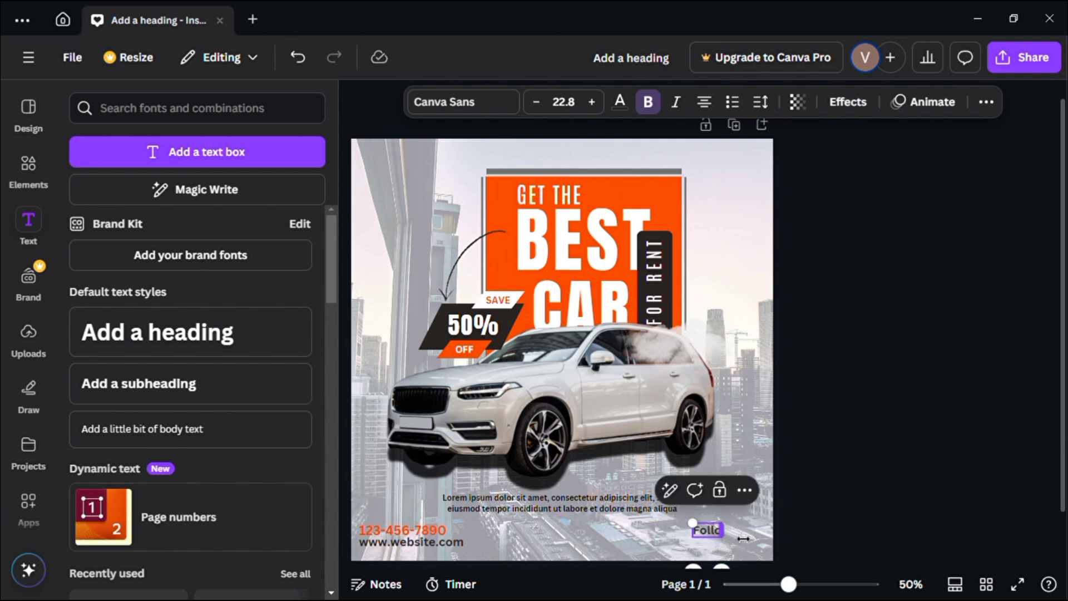
pyautogui.press('Escape')
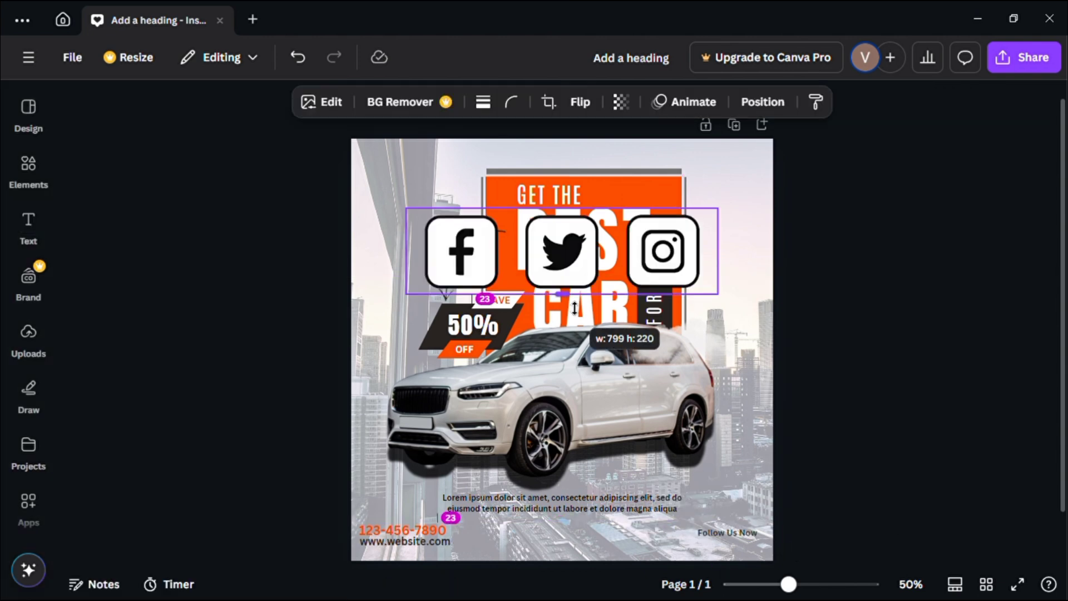
pyautogui.moveTo(720, 251); pyautogui.dragTo(604, 289)
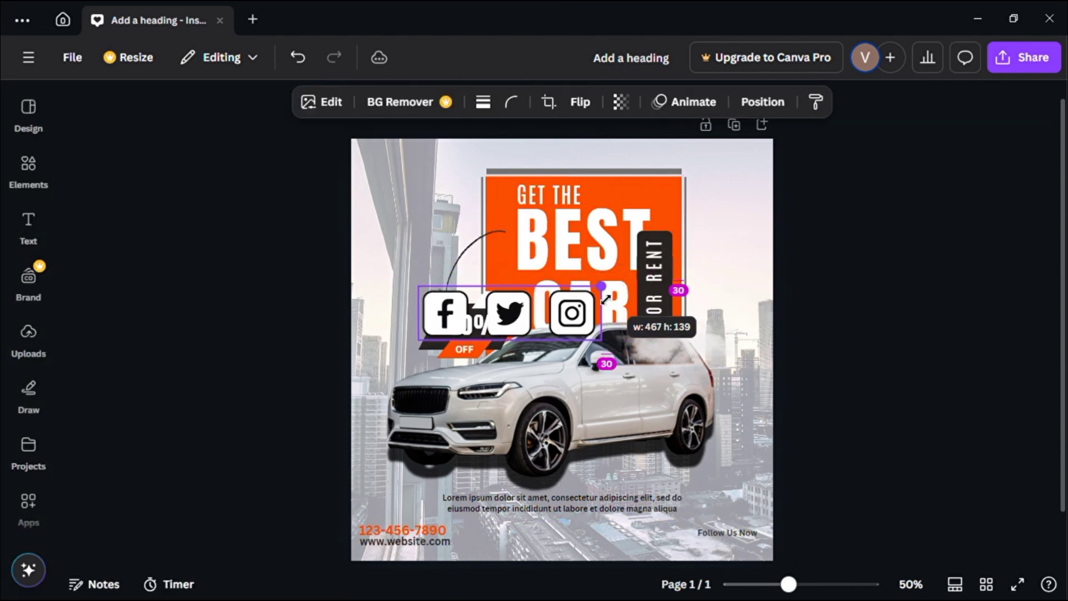
pyautogui.moveTo(517, 309); pyautogui.dragTo(726, 544)
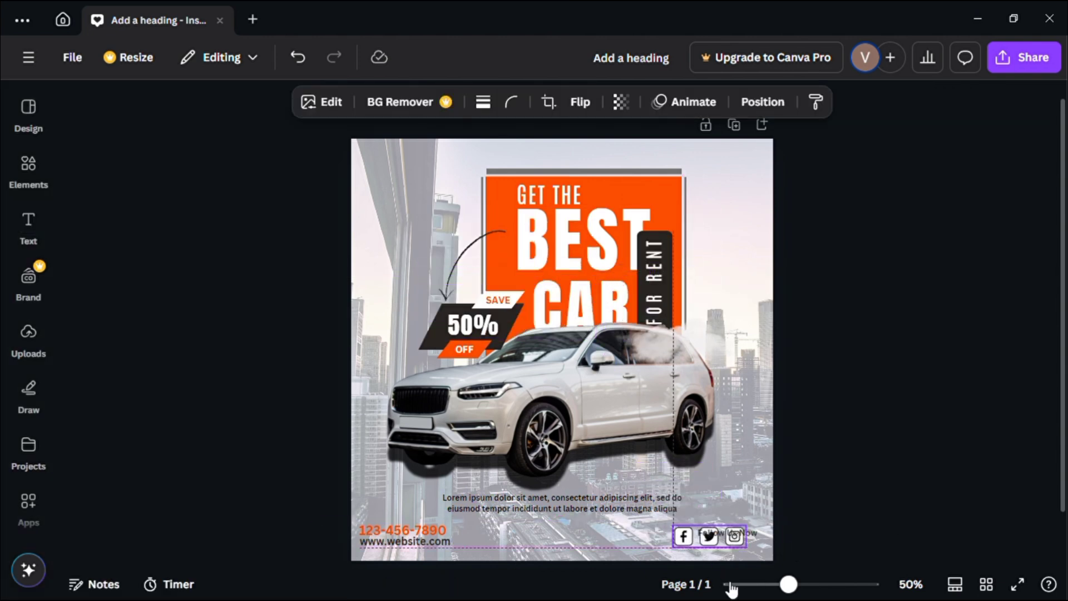
pyautogui.click(807, 509)
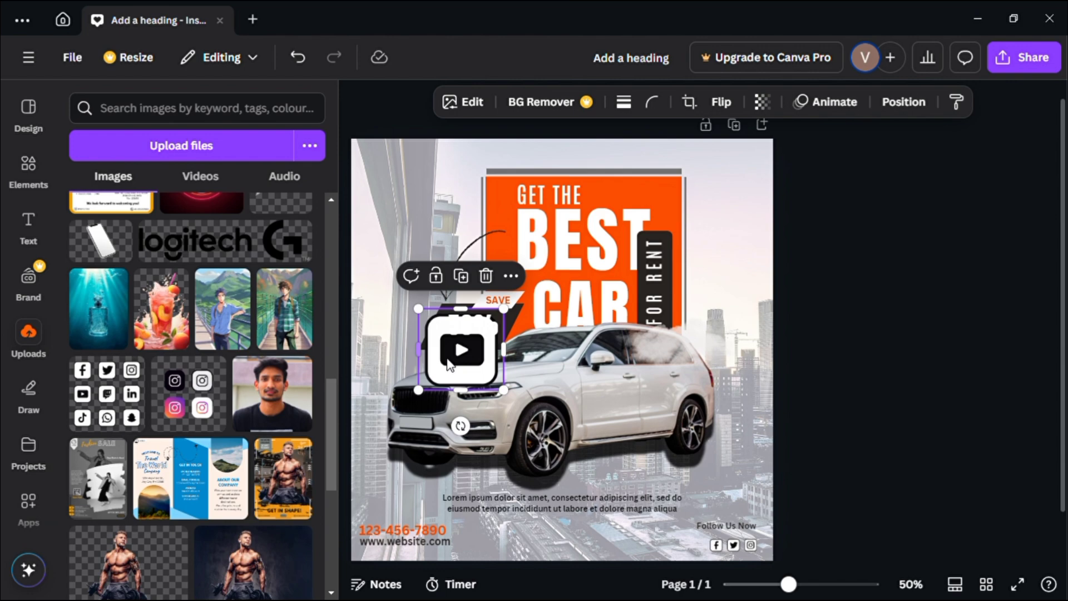
pyautogui.moveTo(495, 378); pyautogui.dragTo(662, 551)
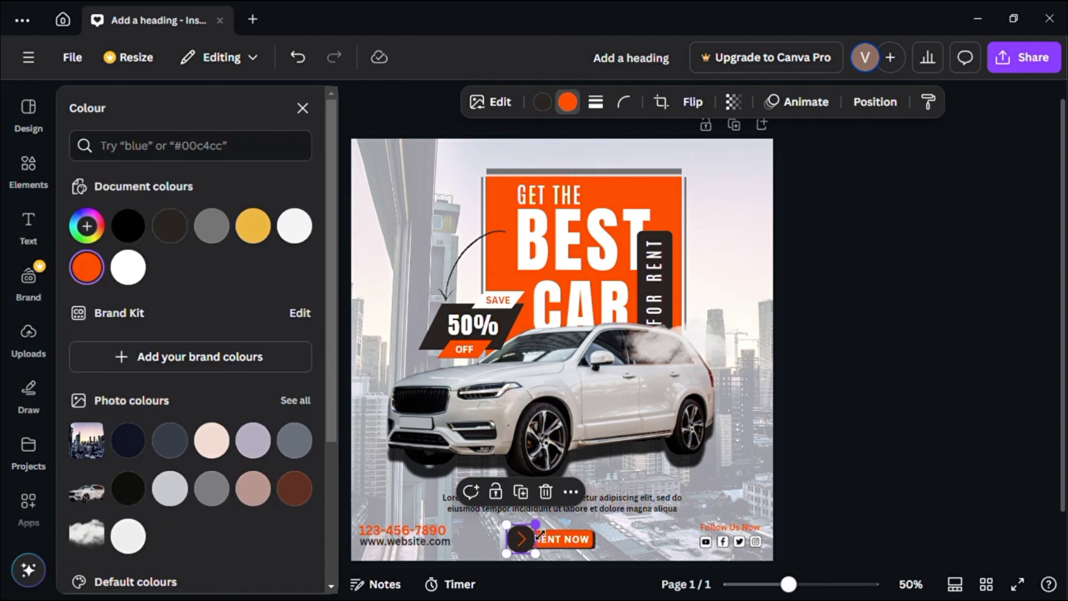
# Step: Fit the dark round arrow icon onto the RENT NOW button and shift the orange panel with its headings and badges slightly left
pyautogui.moveTo(533, 551); pyautogui.dragTo(530, 545)
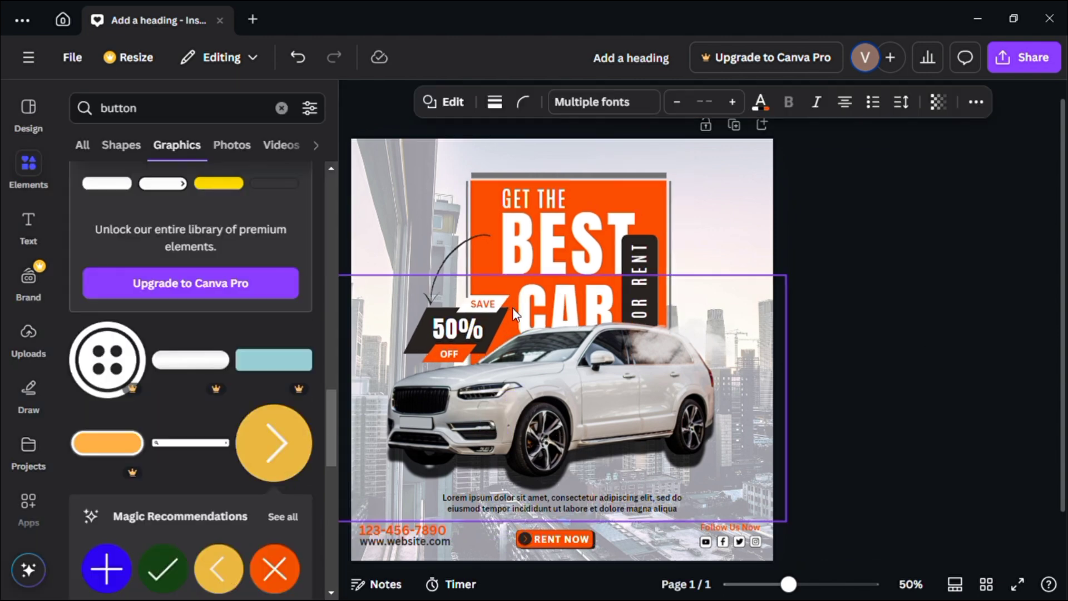
pyautogui.moveTo(513, 308); pyautogui.dragTo(505, 308)
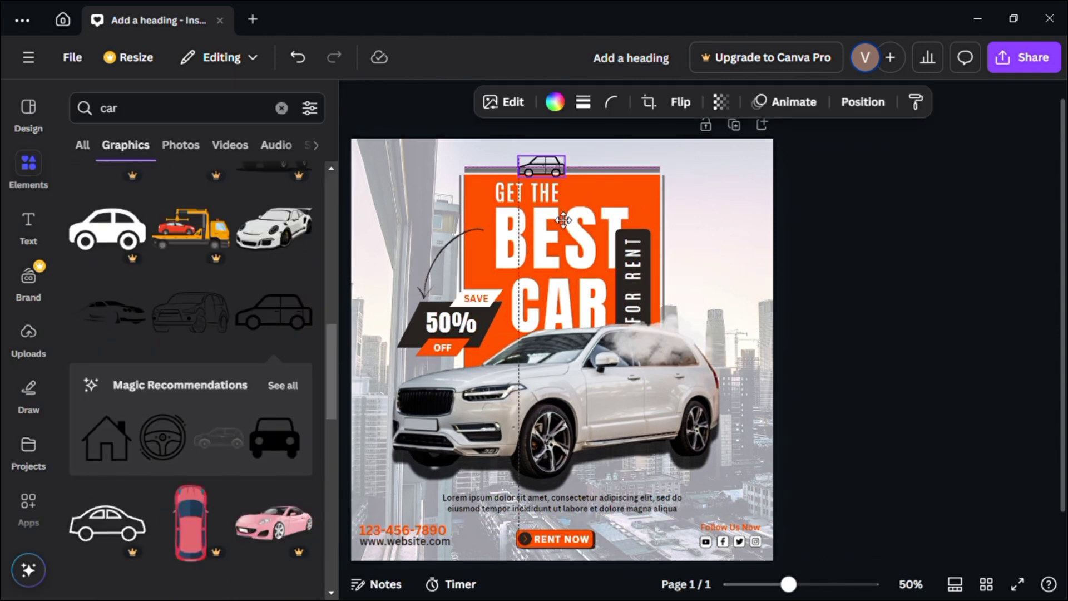
# Step: Colour the small car icon above the panel orange and place the "LOGO HERE" text beside it
pyautogui.click(554, 102)
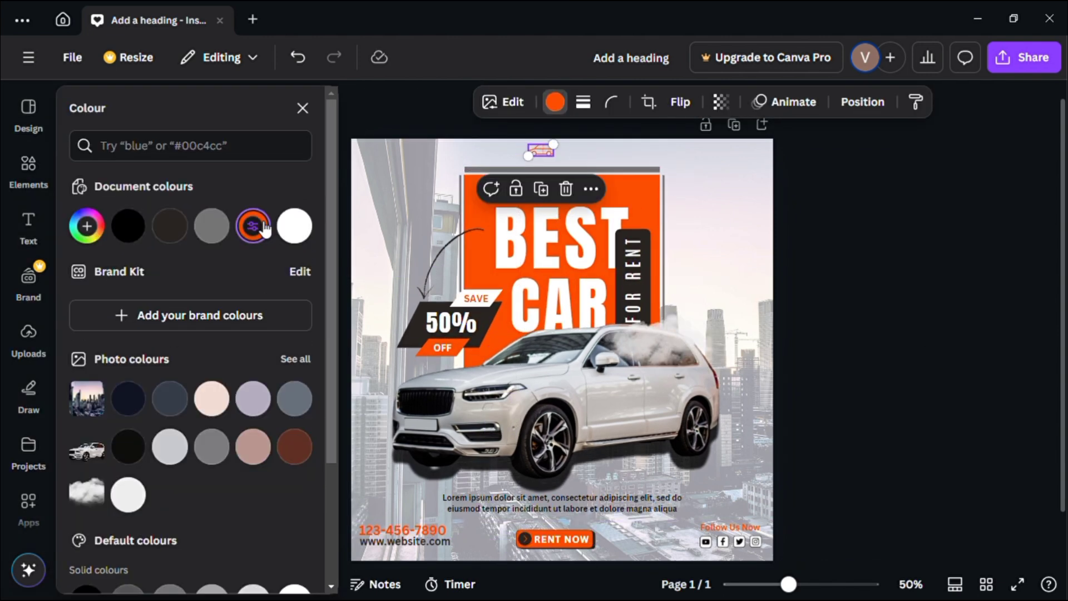
pyautogui.click(253, 227)
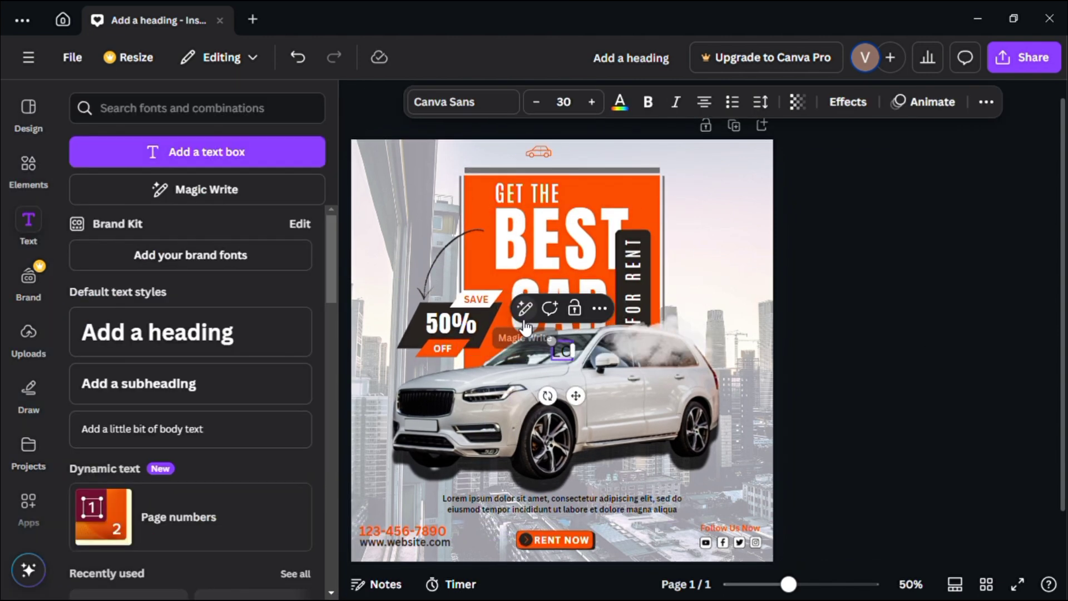
pyautogui.moveTo(576, 396); pyautogui.dragTo(577, 164)
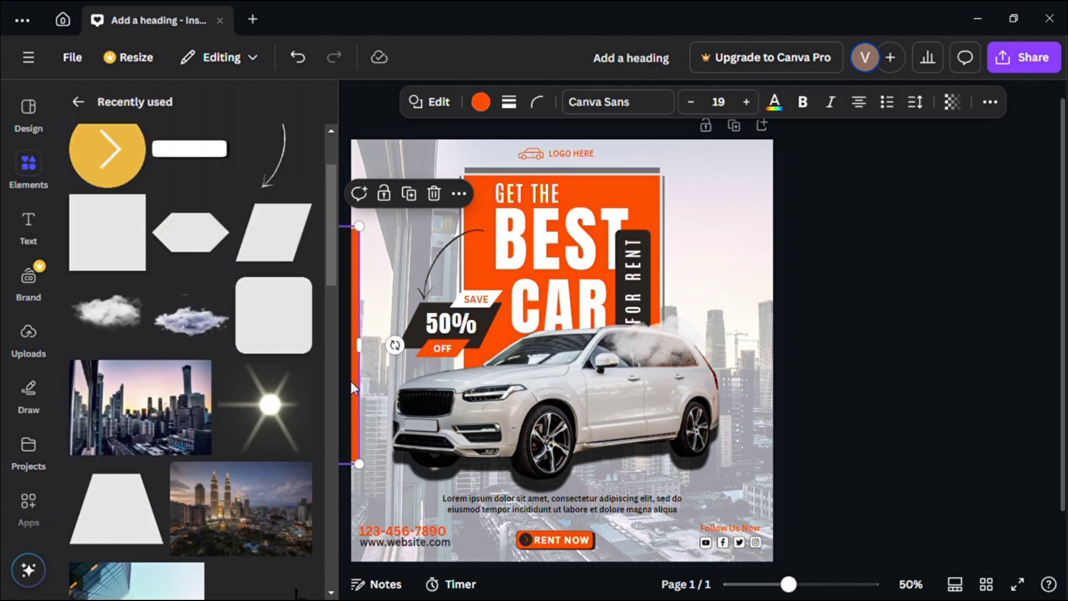
# Step: Fill the accent shape at the poster's top edge with the dark charcoal document colour
pyautogui.click(214, 229)
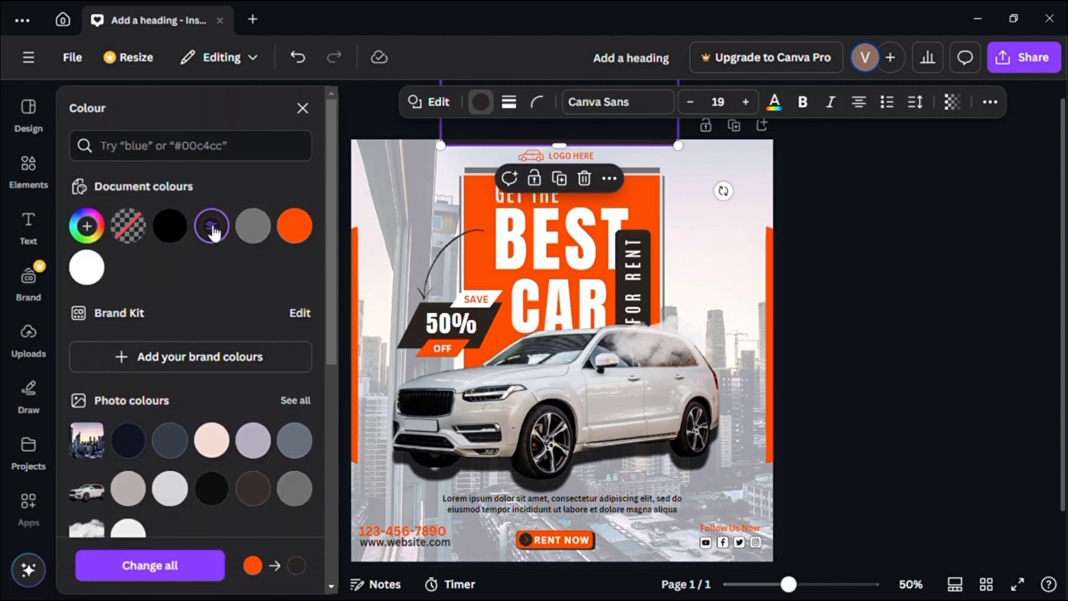
pyautogui.click(835, 417)
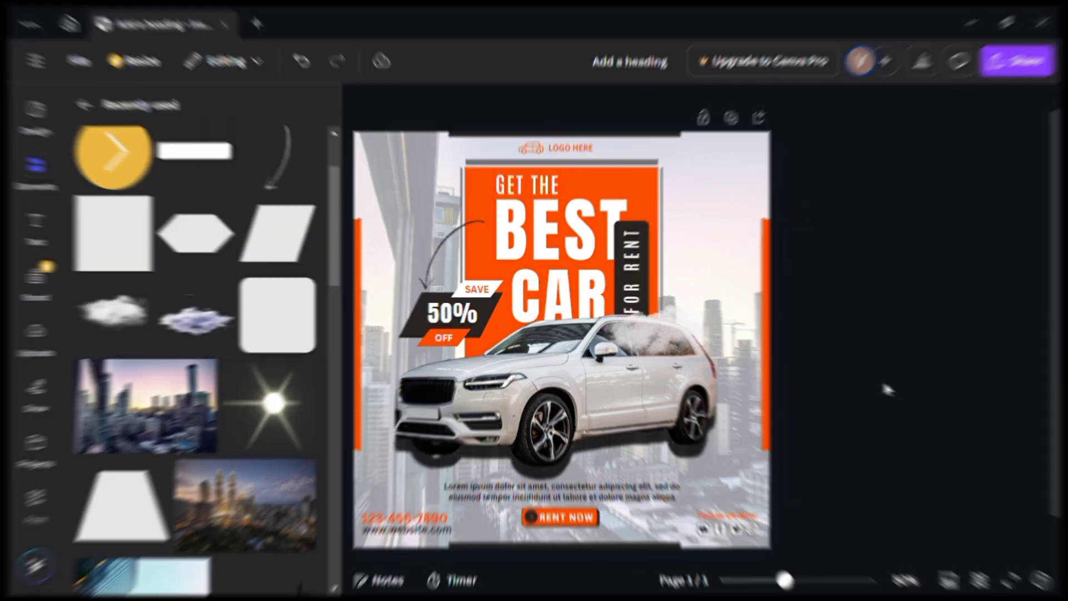